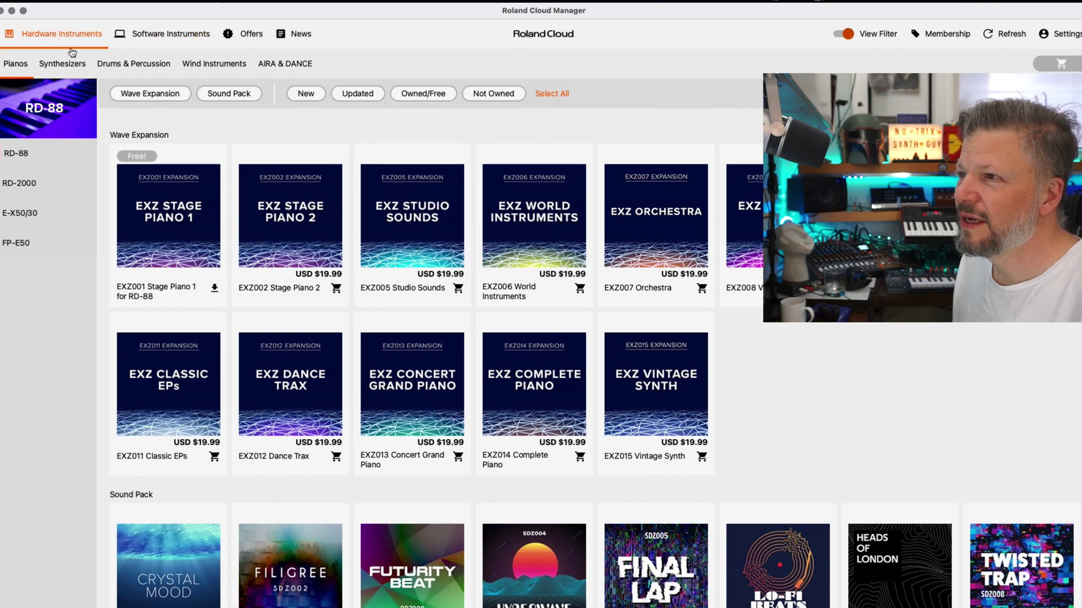
Step: Go to Offers and scroll Roland Cloud News to the 'Meet the new Roland Cloud Manager' article
{"action": "left_click", "coordinate": [149, 38]}
{"action": "left_click", "coordinate": [247, 36]}
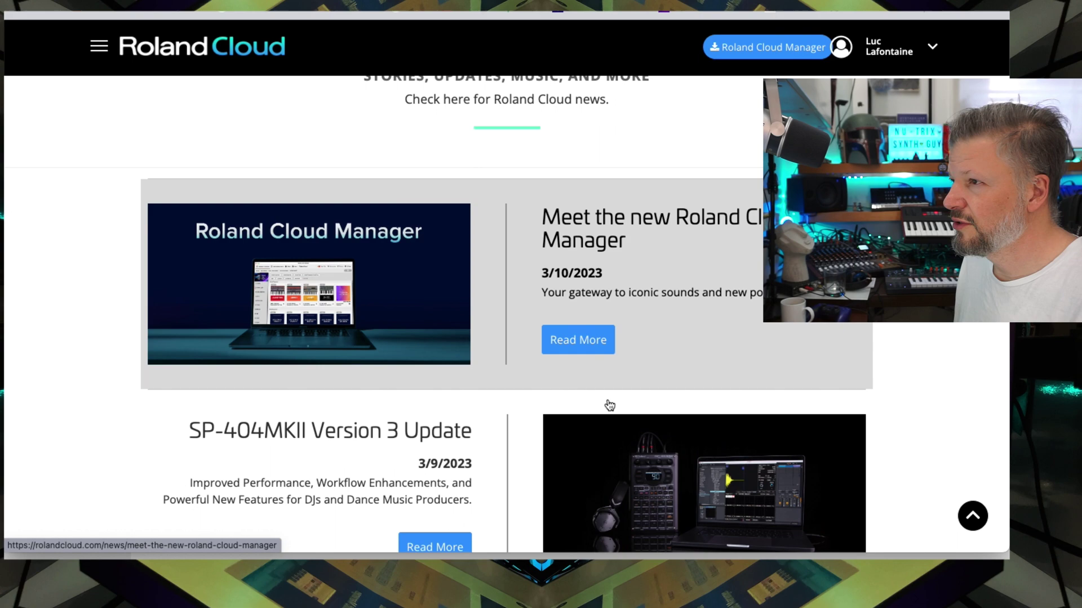
{"action": "scroll", "coordinate": [609, 405], "scroll_direction": "down", "scroll_amount": 2}
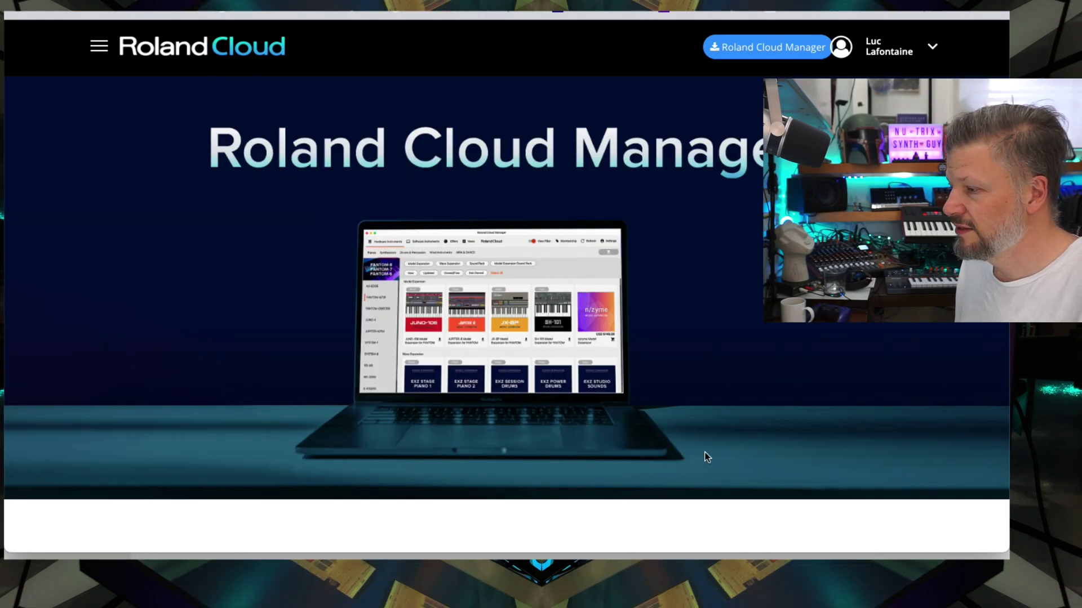
{"action": "scroll", "coordinate": [705, 452], "scroll_direction": "down", "scroll_amount": 15}
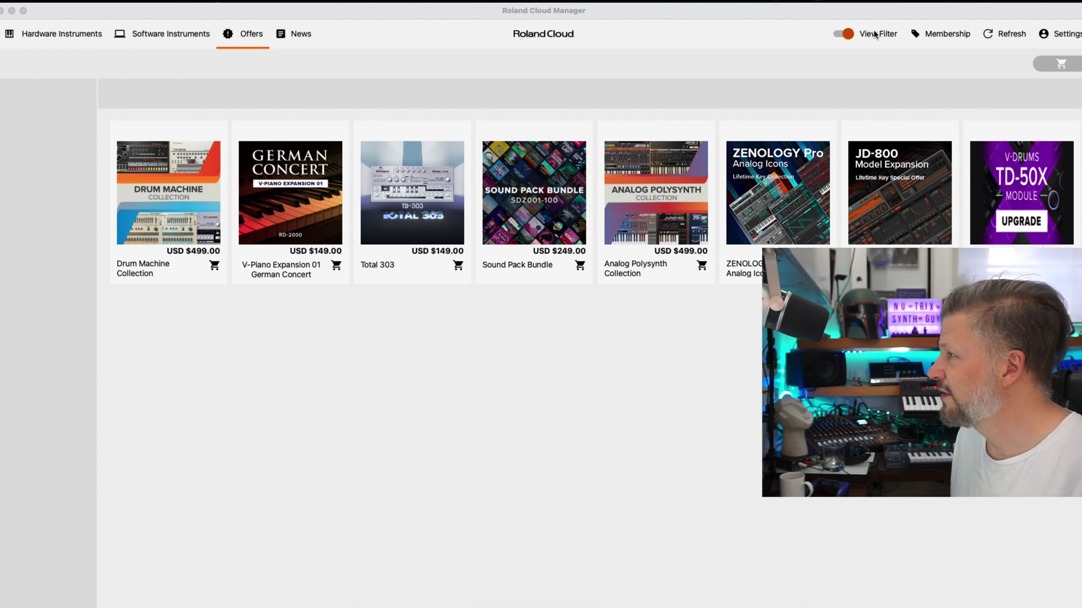
Step: Turn on the Manager's view filter and check the account settings menu
{"action": "left_click", "coordinate": [848, 35]}
{"action": "left_click", "coordinate": [845, 34]}
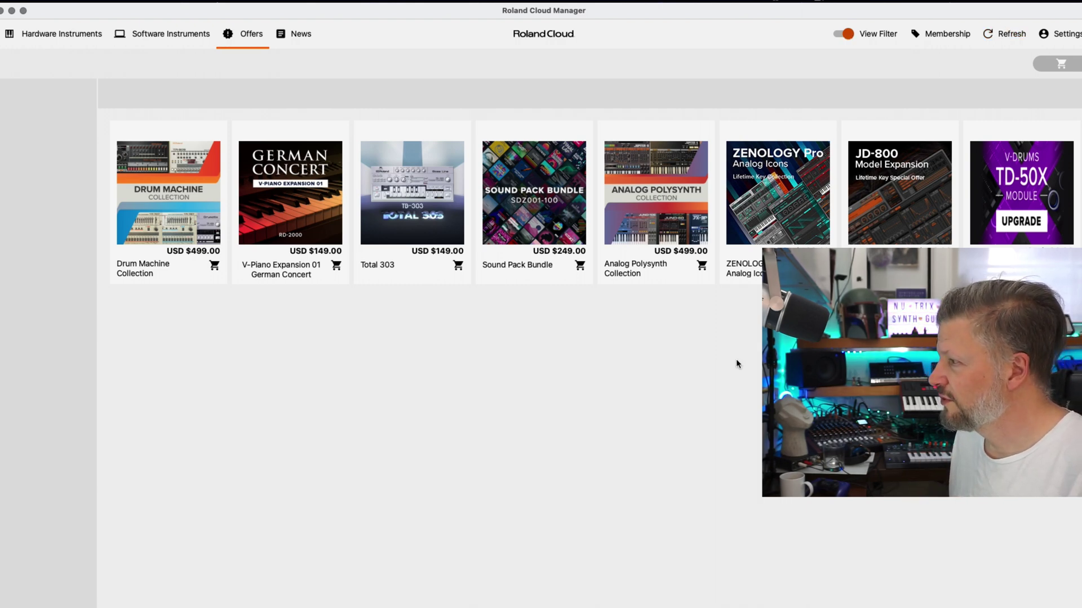
{"action": "left_click", "coordinate": [1066, 35]}
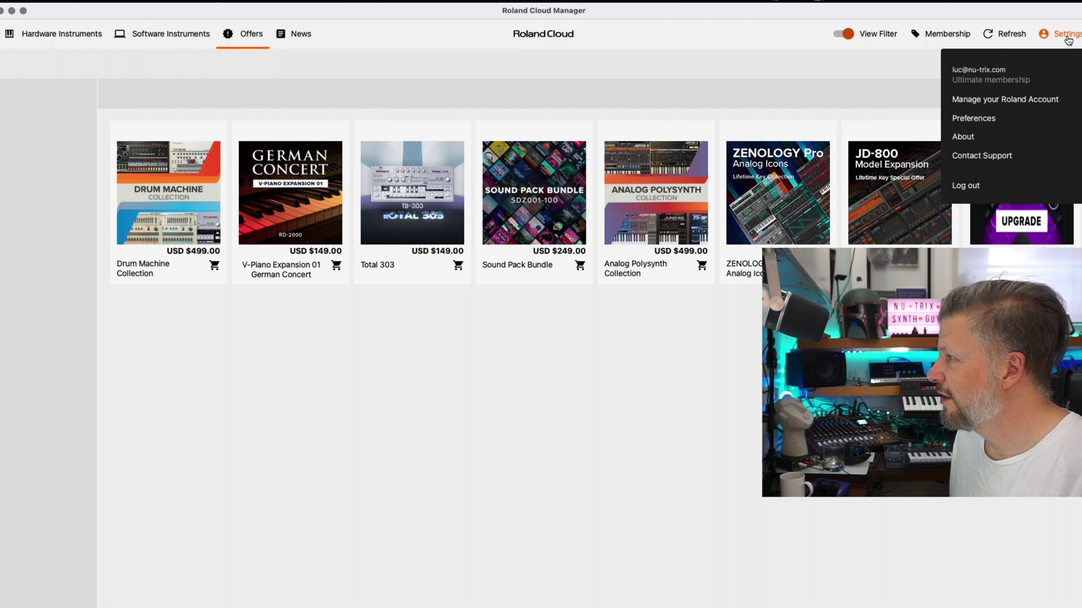
{"action": "left_click", "coordinate": [960, 34]}
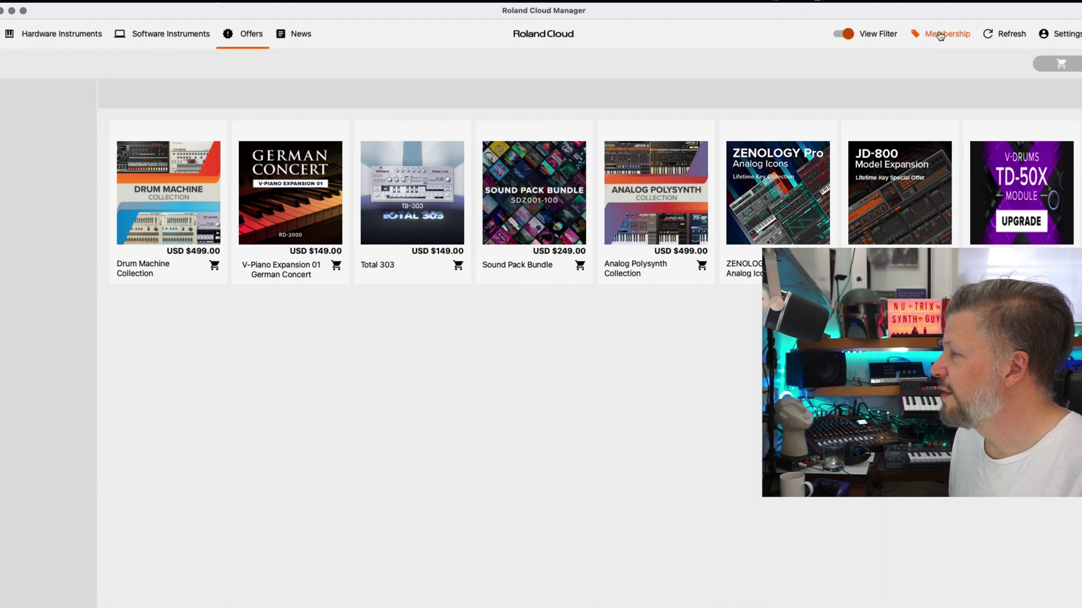
Step: View the Core, Pro and Ultimate membership plans, then return to the RD-88 hardware expansions
{"action": "left_click", "coordinate": [937, 34]}
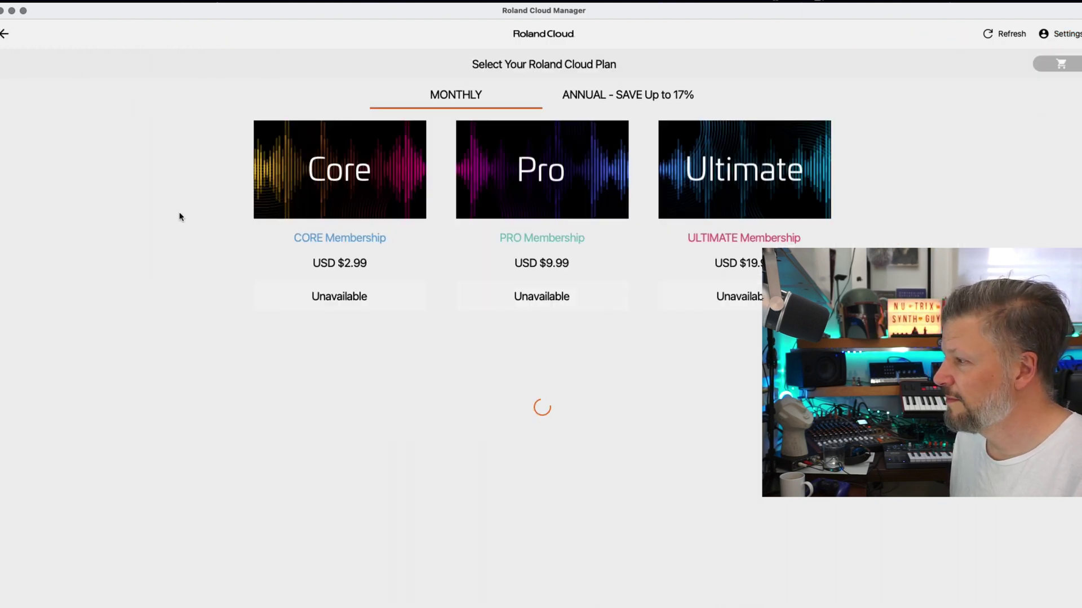
{"action": "left_click", "coordinate": [3, 36]}
{"action": "left_click", "coordinate": [54, 35]}
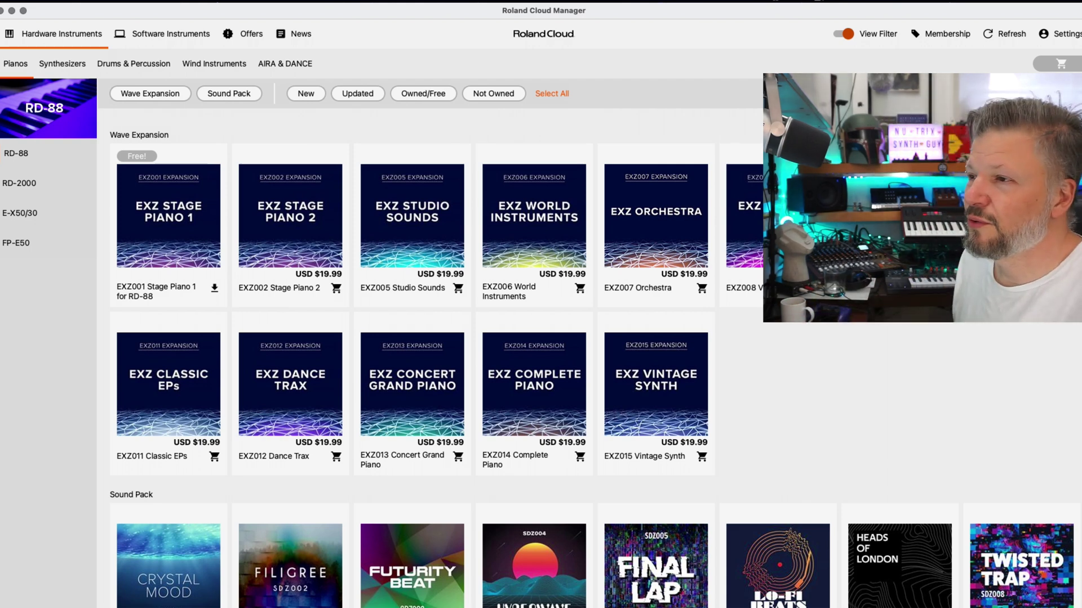
Step: Filter the RD-88 list to Wave Expansion and Sound Pack items
{"action": "left_click", "coordinate": [160, 97]}
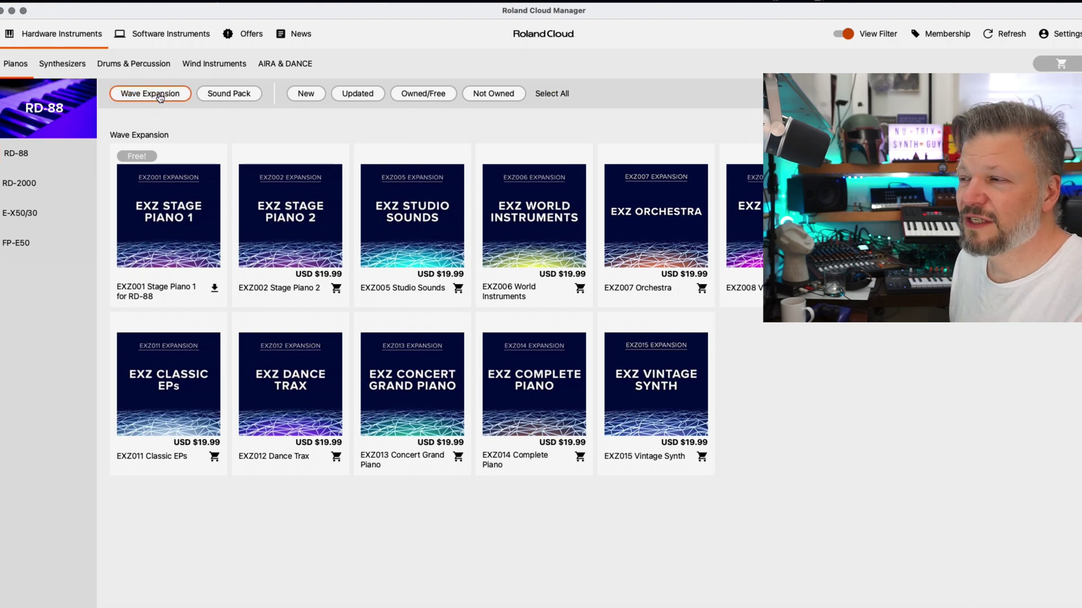
{"action": "left_click", "coordinate": [230, 95]}
{"action": "scroll", "coordinate": [732, 169], "scroll_direction": "down", "scroll_amount": 6}
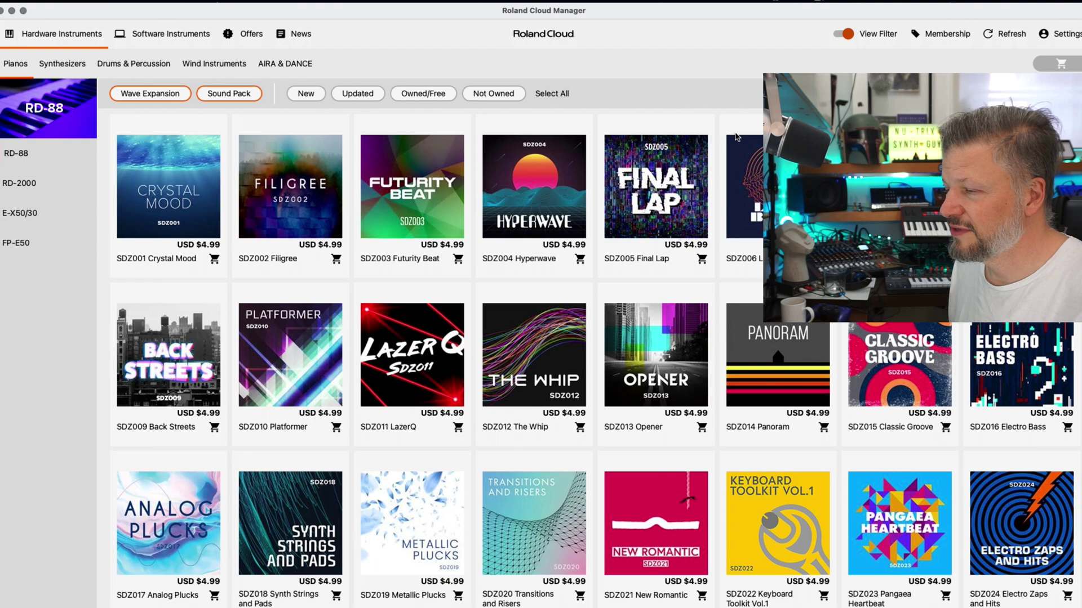
{"action": "mouse_move", "coordinate": [171, 173]}
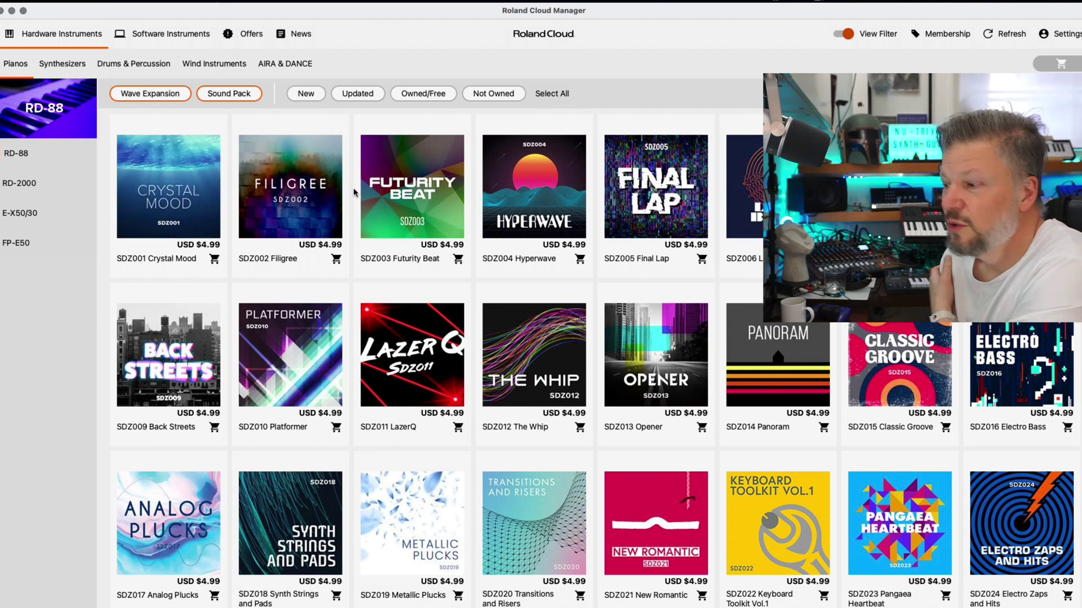
Step: Browse Wind Instruments, Pianos and Synthesizers, ending on SYSTEM-8 plug-ins like JUNO-106 and SH-101
{"action": "left_click", "coordinate": [214, 64]}
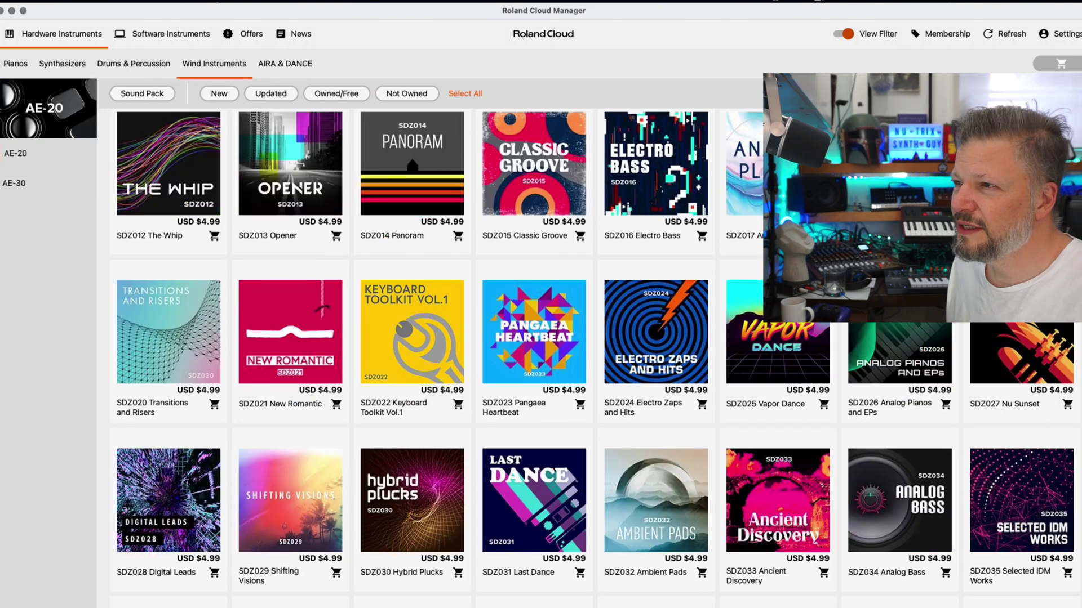
{"action": "left_click", "coordinate": [7, 66]}
{"action": "left_click", "coordinate": [66, 66]}
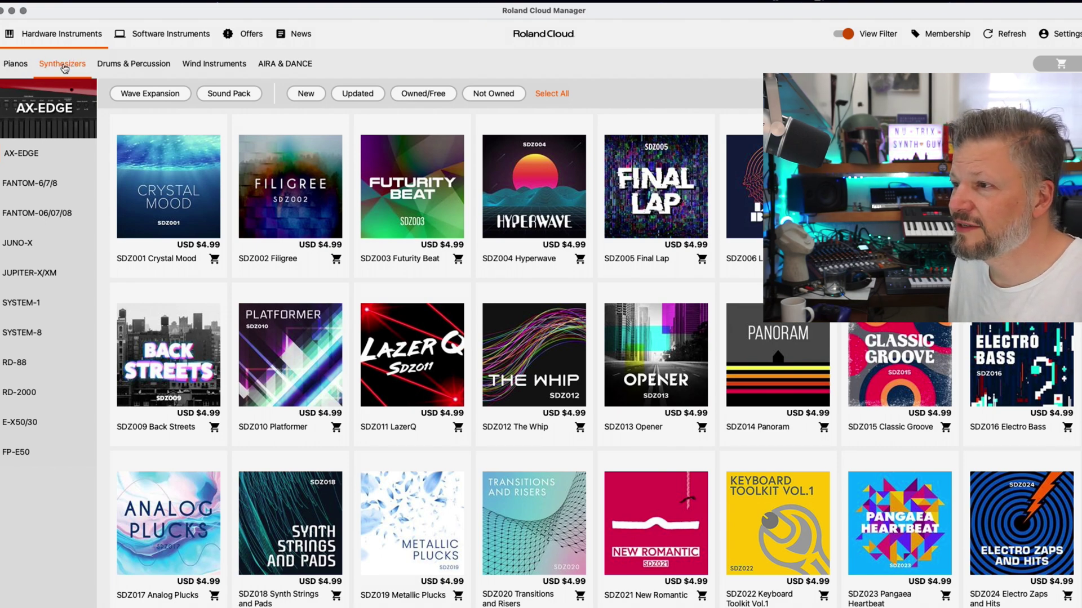
{"action": "left_click", "coordinate": [27, 336]}
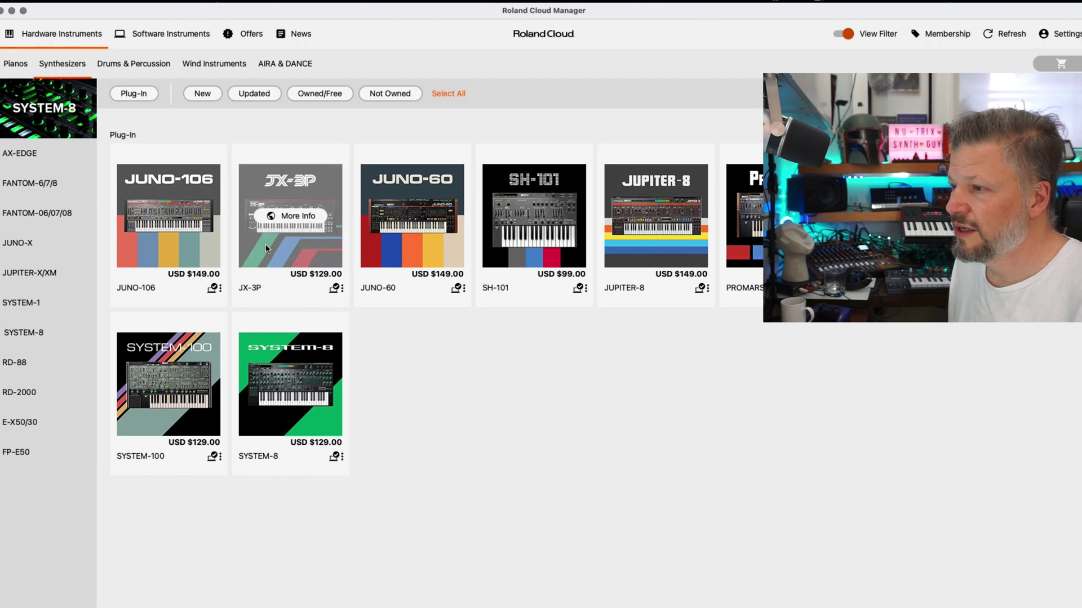
{"action": "mouse_move", "coordinate": [167, 241]}
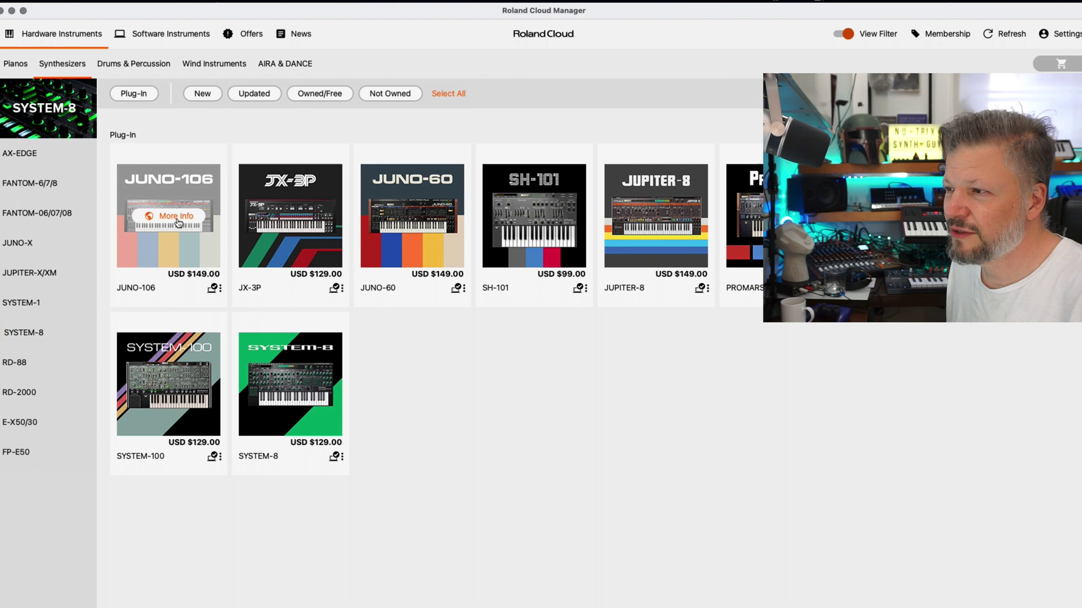
Step: Read the JUNO-106 Software Synthesizer product page in Chrome, then close it
{"action": "left_click", "coordinate": [175, 218]}
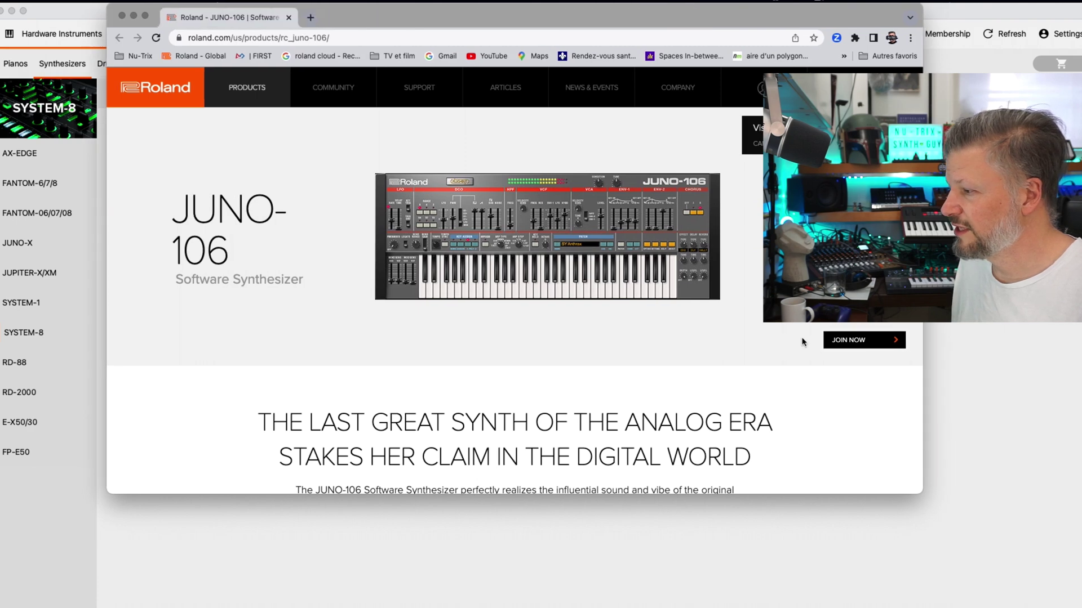
{"action": "scroll", "coordinate": [802, 342], "scroll_direction": "down", "scroll_amount": 5}
{"action": "scroll", "coordinate": [802, 342], "scroll_direction": "down", "scroll_amount": 10}
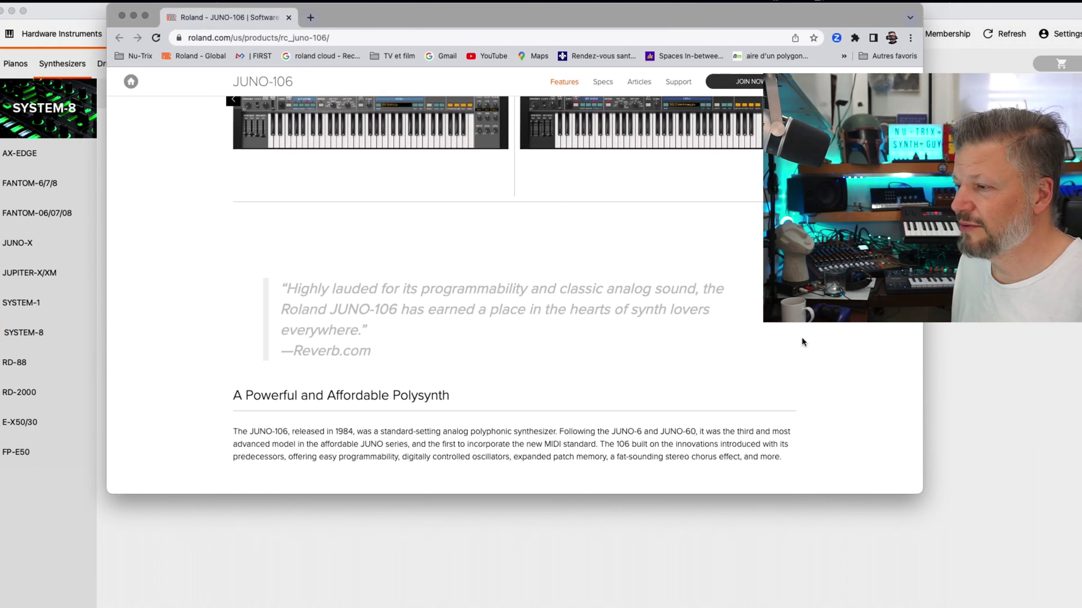
{"action": "scroll", "coordinate": [803, 342], "scroll_direction": "down", "scroll_amount": 1}
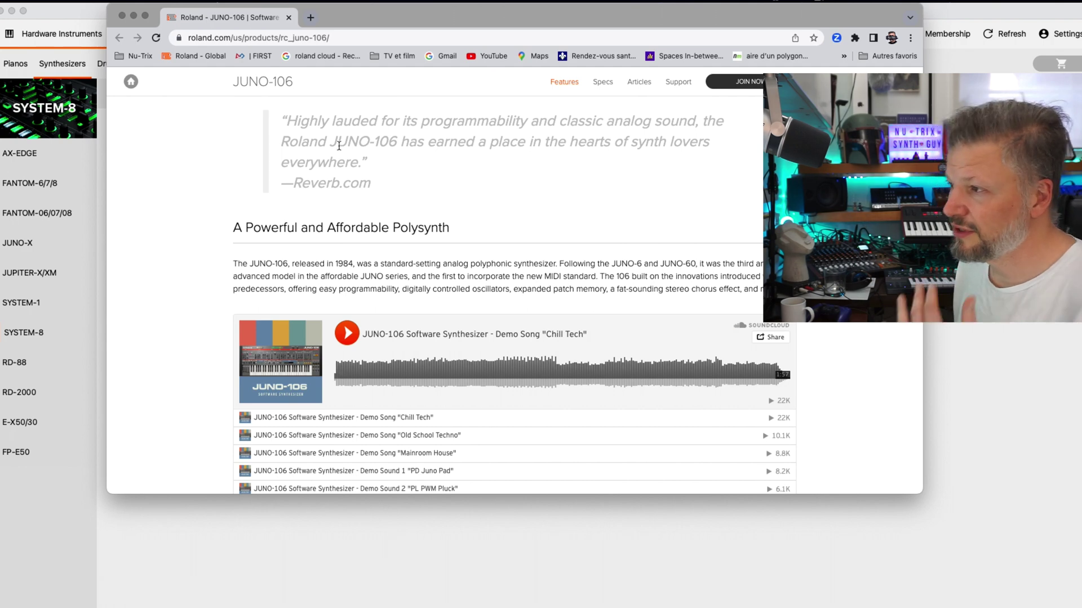
{"action": "left_click", "coordinate": [289, 19]}
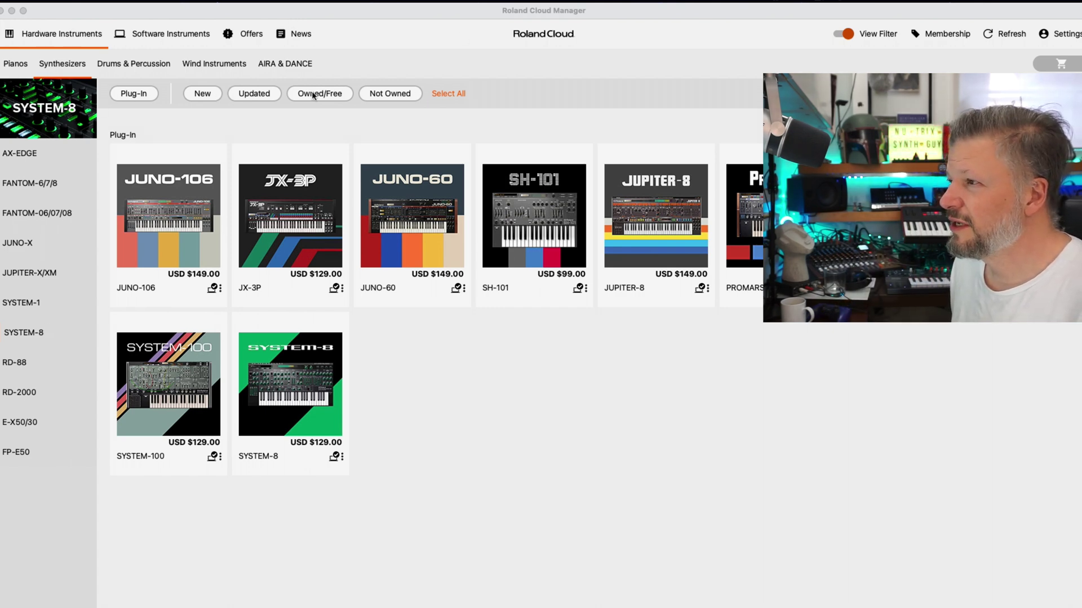
Step: Try the Owned/Free, Not Owned and Updated filters on SYSTEM-8 plug-ins, then clear them
{"action": "left_click", "coordinate": [332, 97]}
{"action": "left_click", "coordinate": [400, 95]}
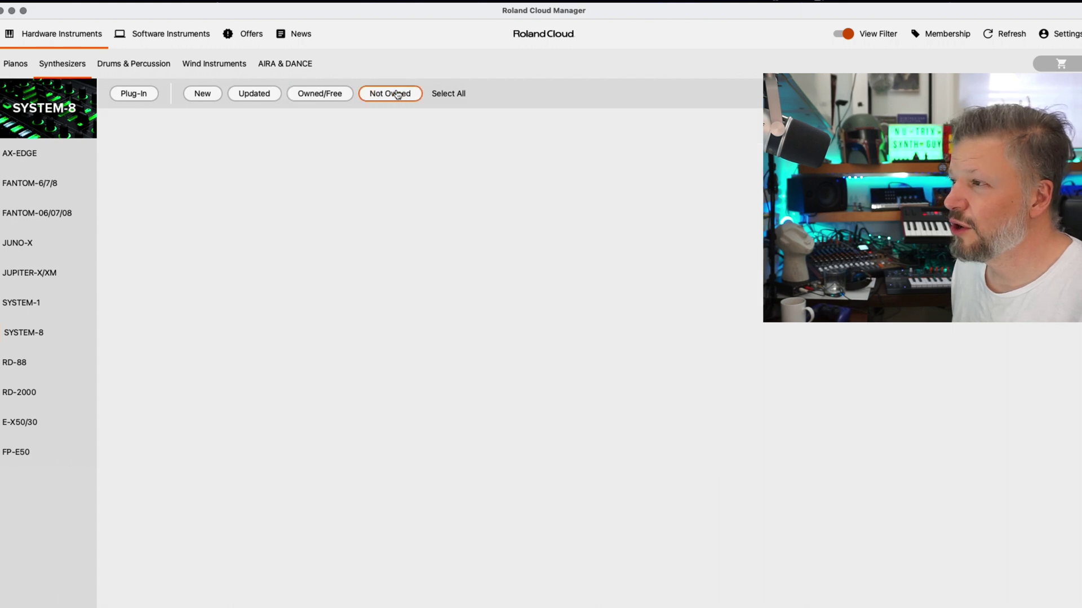
{"action": "left_click", "coordinate": [267, 93]}
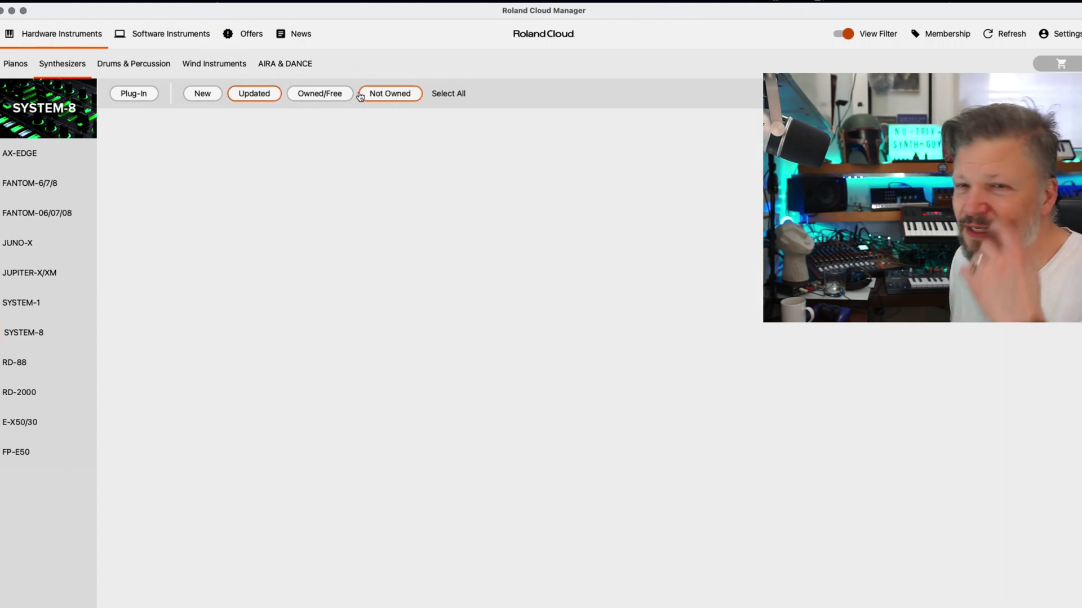
{"action": "left_click", "coordinate": [319, 93]}
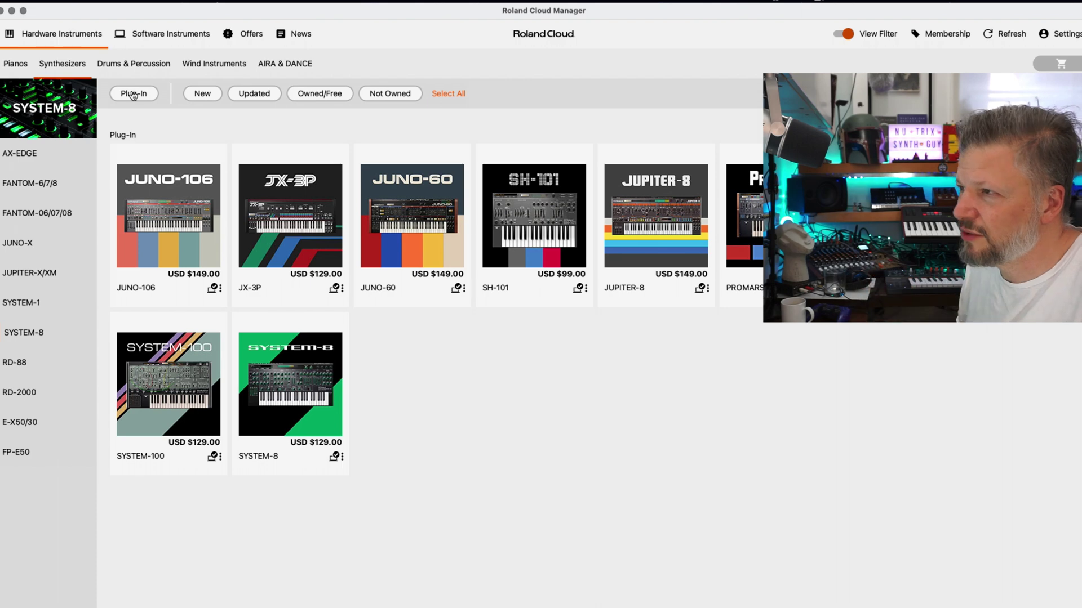
Step: Filter for updated Plug-In items, then show the TD-50 Drums & Percussion expansions
{"action": "left_click", "coordinate": [261, 100]}
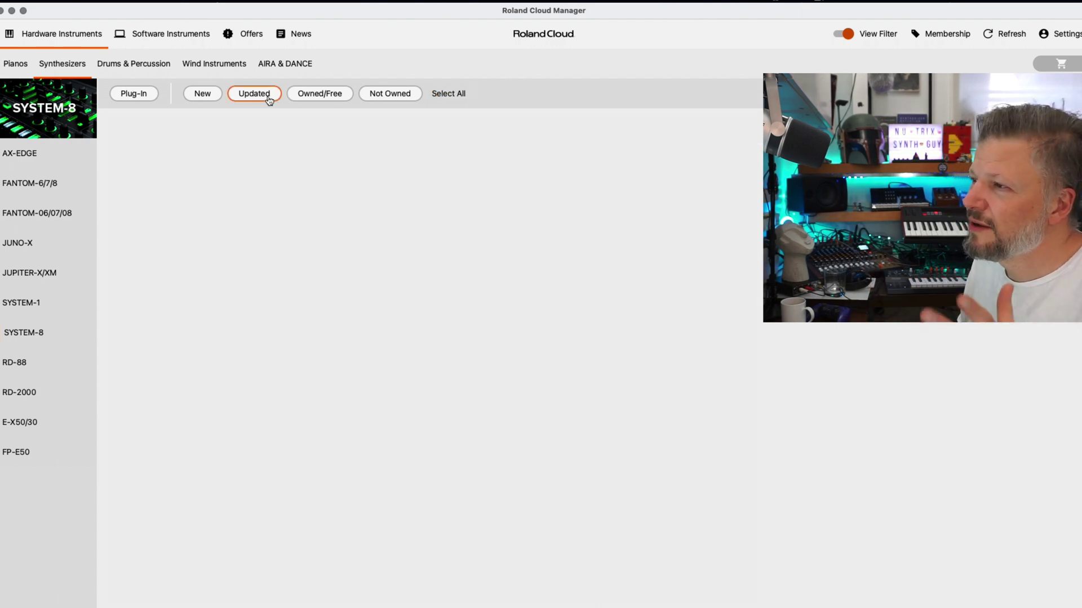
{"action": "left_click", "coordinate": [133, 95]}
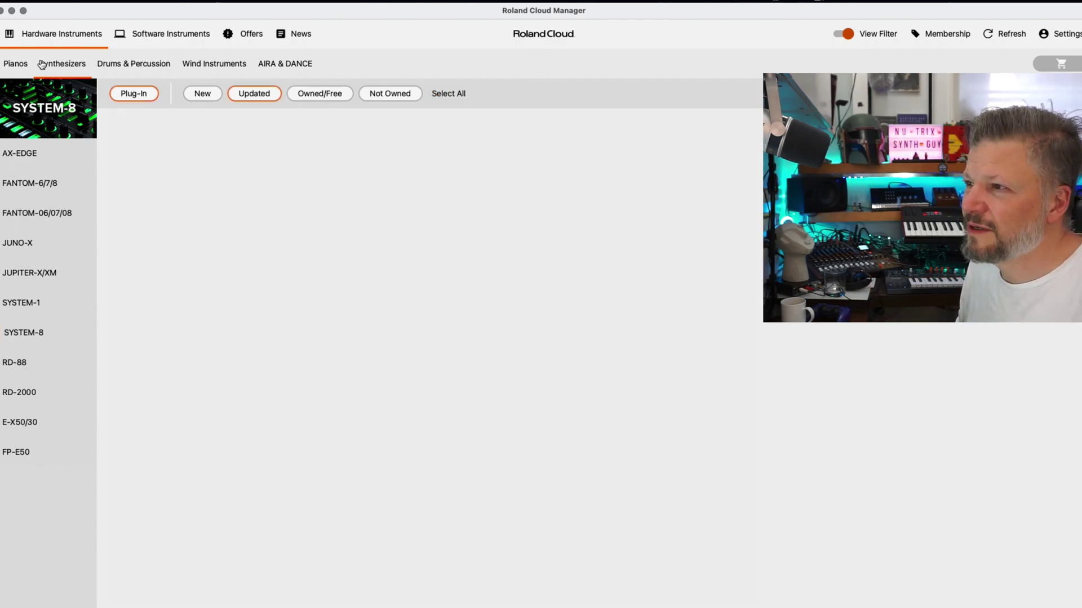
{"action": "left_click", "coordinate": [113, 63]}
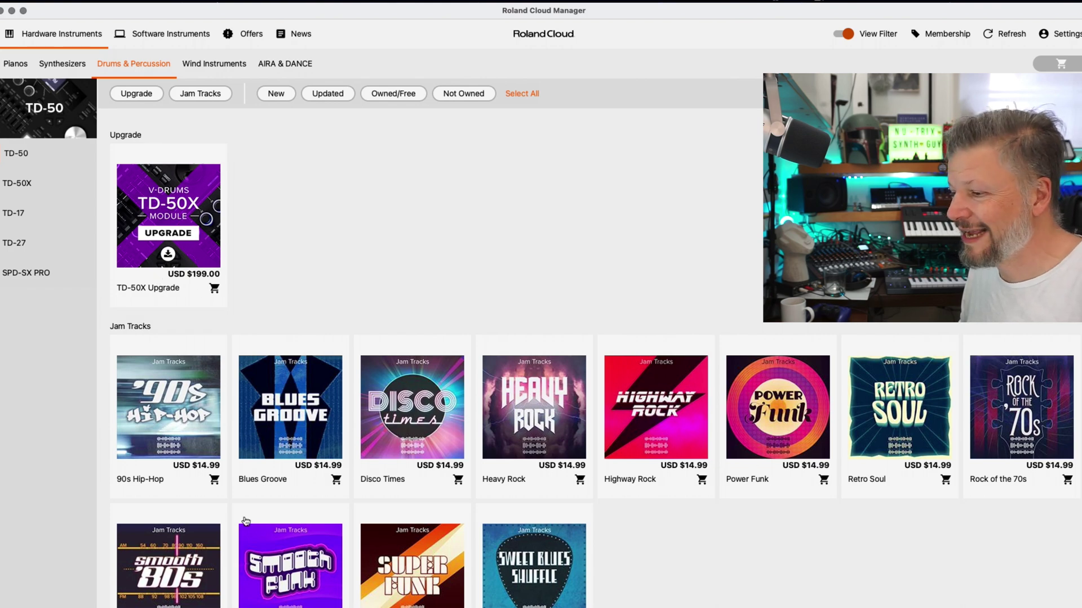
Step: Browse the AIRA & DANCE items for SYSTEM-8, TR-6S, TR-8S and TR-8
{"action": "left_click", "coordinate": [202, 65]}
{"action": "left_click", "coordinate": [297, 65]}
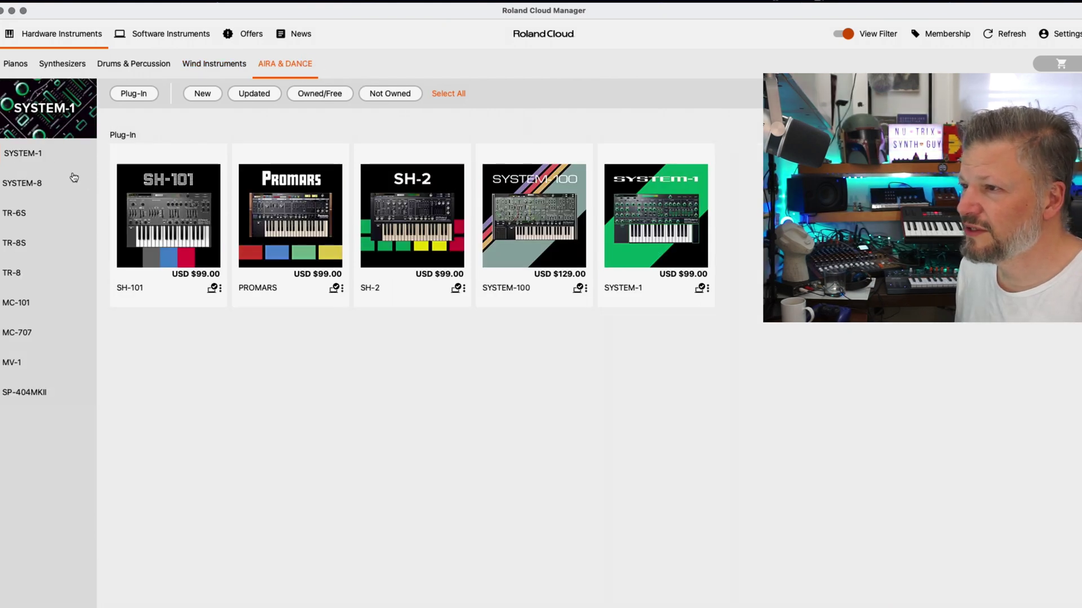
{"action": "left_click", "coordinate": [13, 184]}
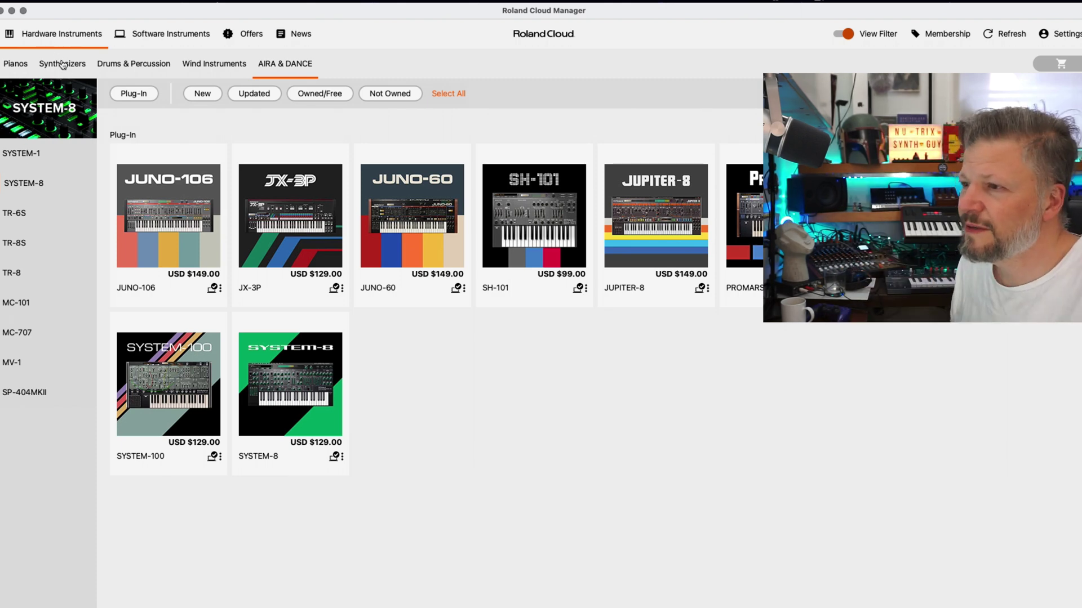
{"action": "left_click", "coordinate": [13, 223]}
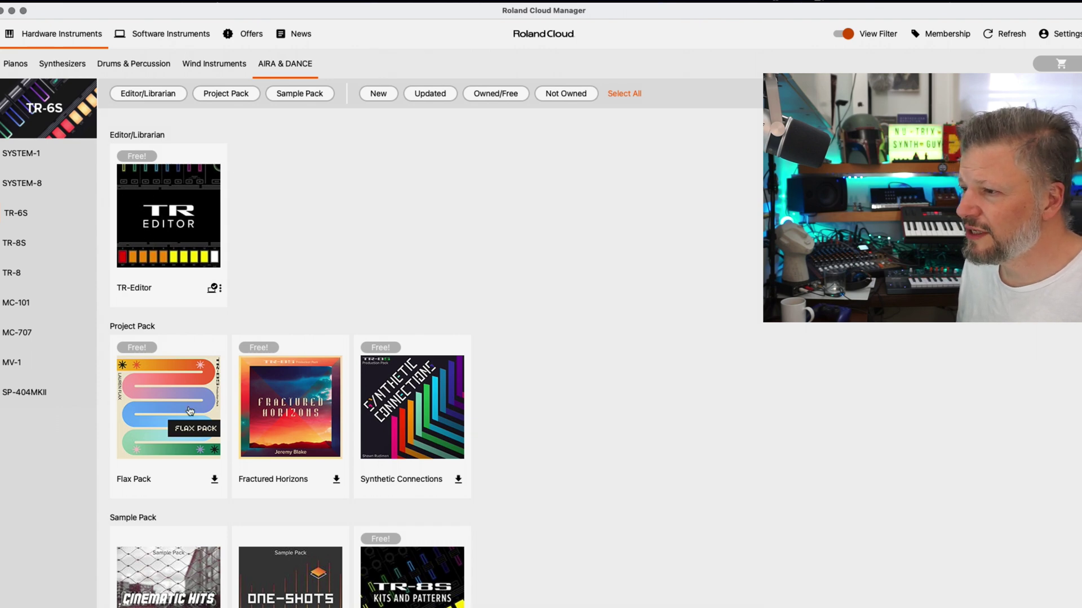
{"action": "scroll", "coordinate": [338, 338], "scroll_direction": "down", "scroll_amount": 3}
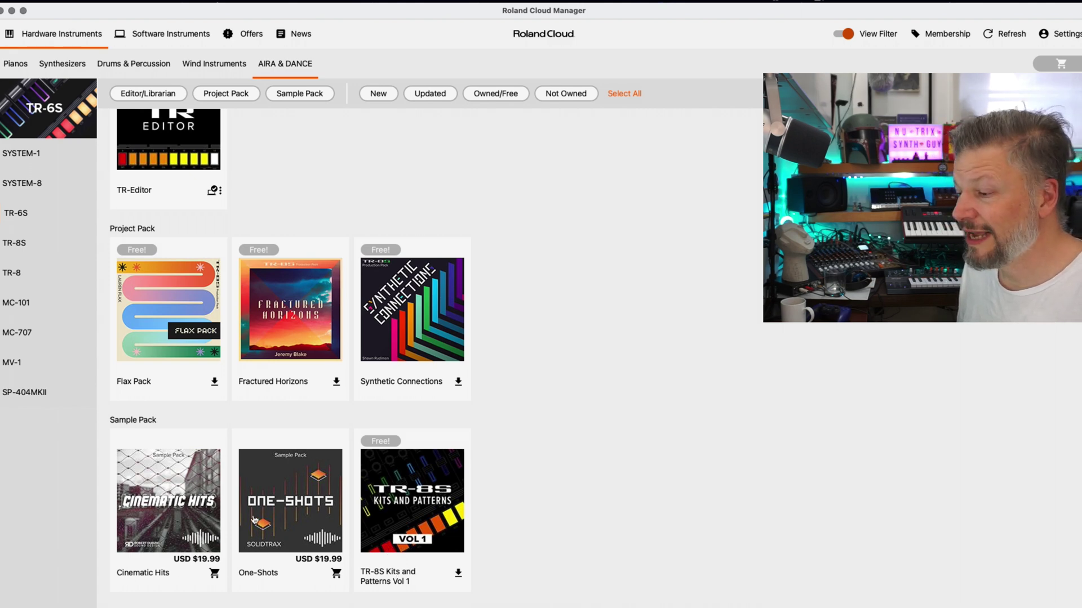
{"action": "left_click", "coordinate": [13, 249]}
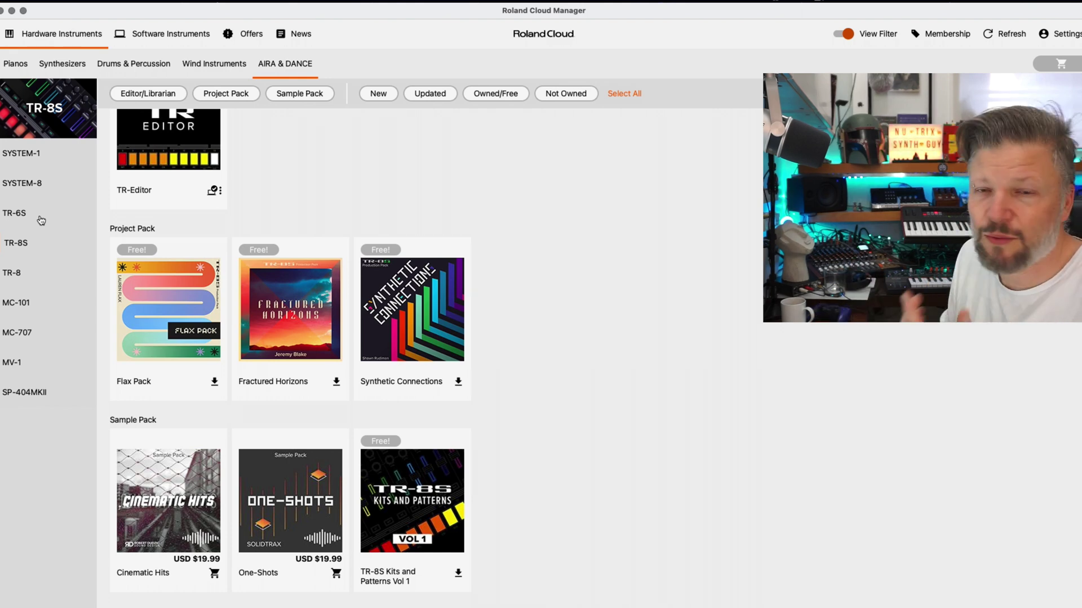
{"action": "left_click", "coordinate": [11, 273]}
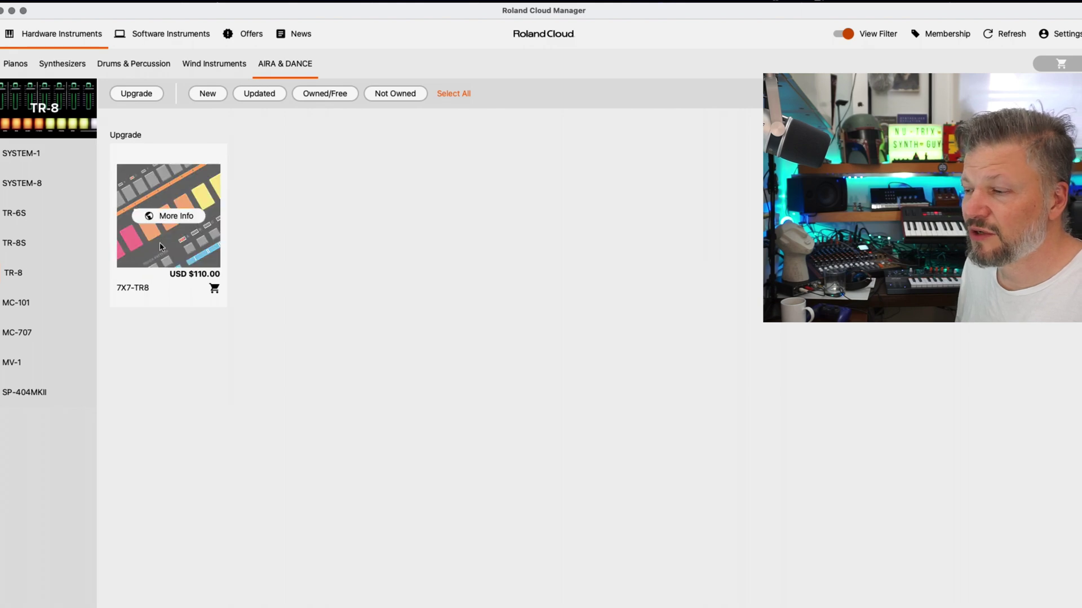
Step: Show the MC-101 packs, then the MC-707 Project Packs and USD 4.99 Sound Packs
{"action": "left_click", "coordinate": [23, 306]}
{"action": "left_click", "coordinate": [17, 332]}
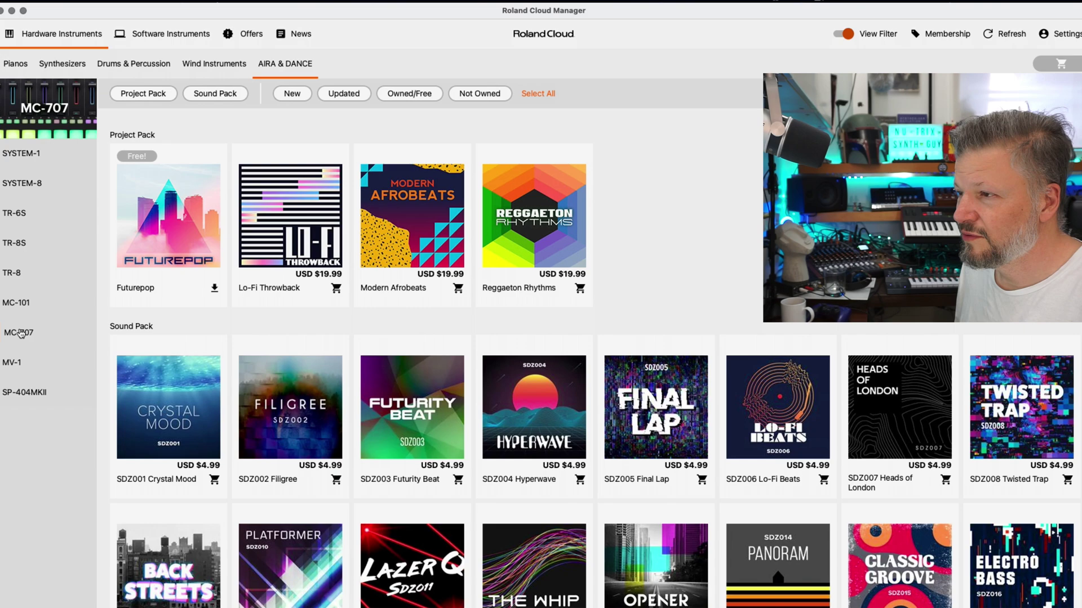
{"action": "scroll", "coordinate": [305, 398], "scroll_direction": "down", "scroll_amount": 20}
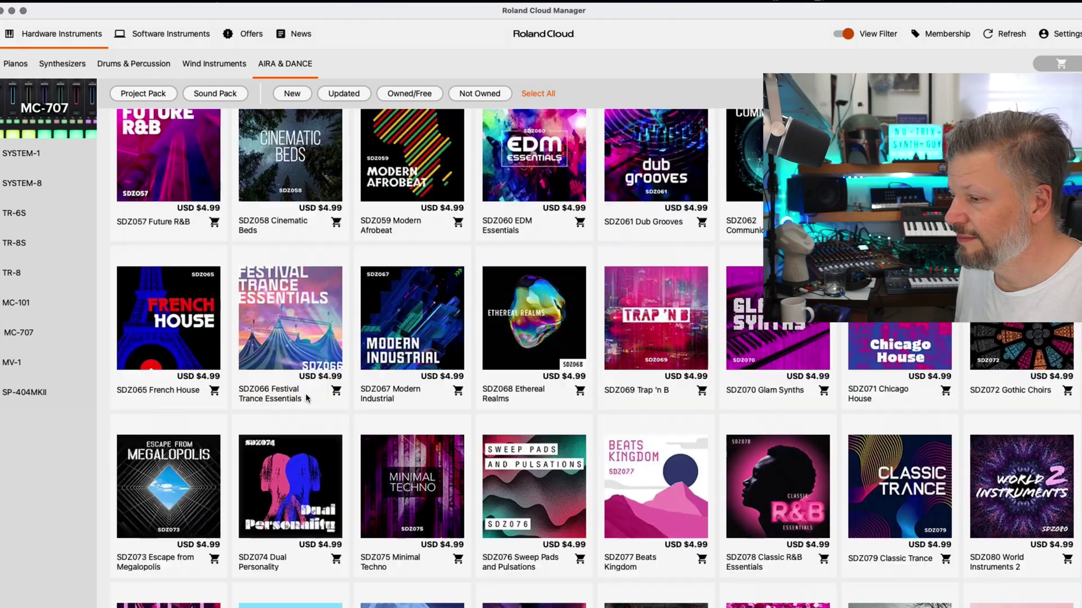
{"action": "scroll", "coordinate": [305, 398], "scroll_direction": "up", "scroll_amount": 20}
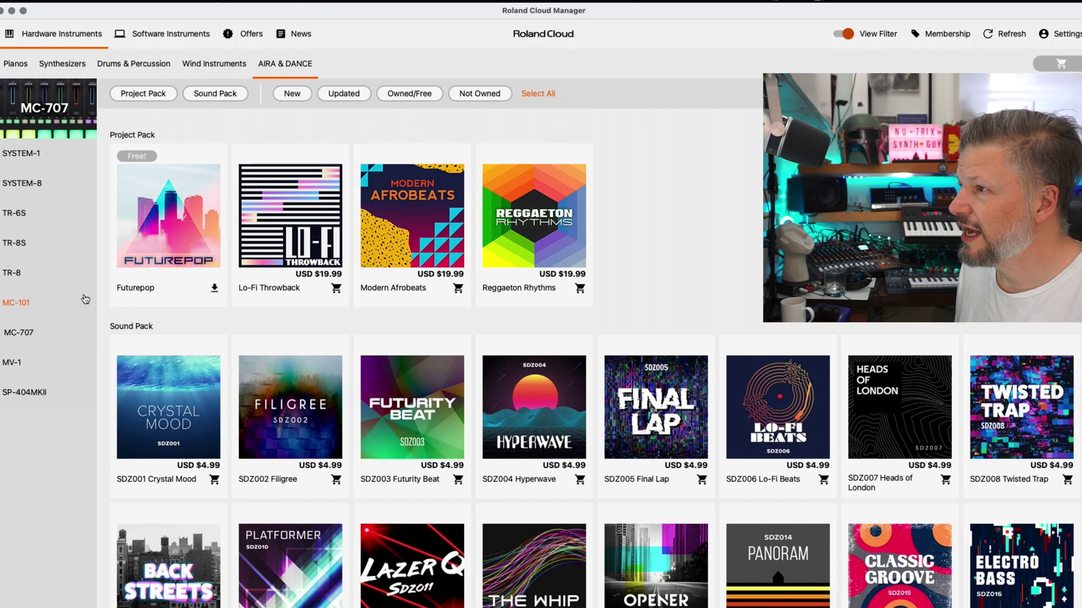
Step: Show the JUPITER-X/XM's JD-800 and Vocal Designer model expansions and USD 19.99 wave expansions
{"action": "left_click", "coordinate": [62, 67]}
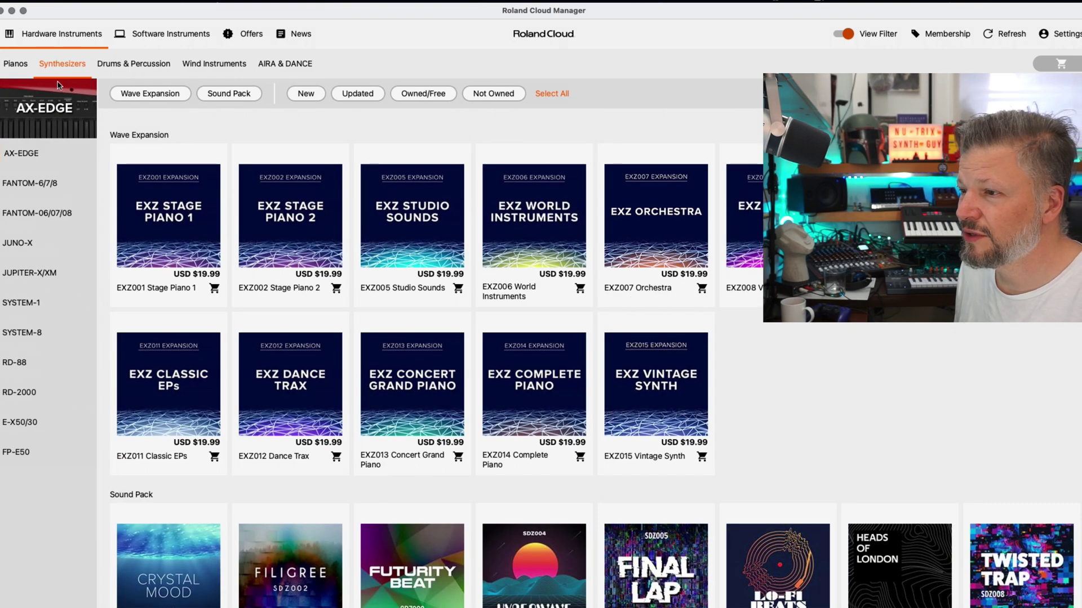
{"action": "left_click", "coordinate": [24, 274]}
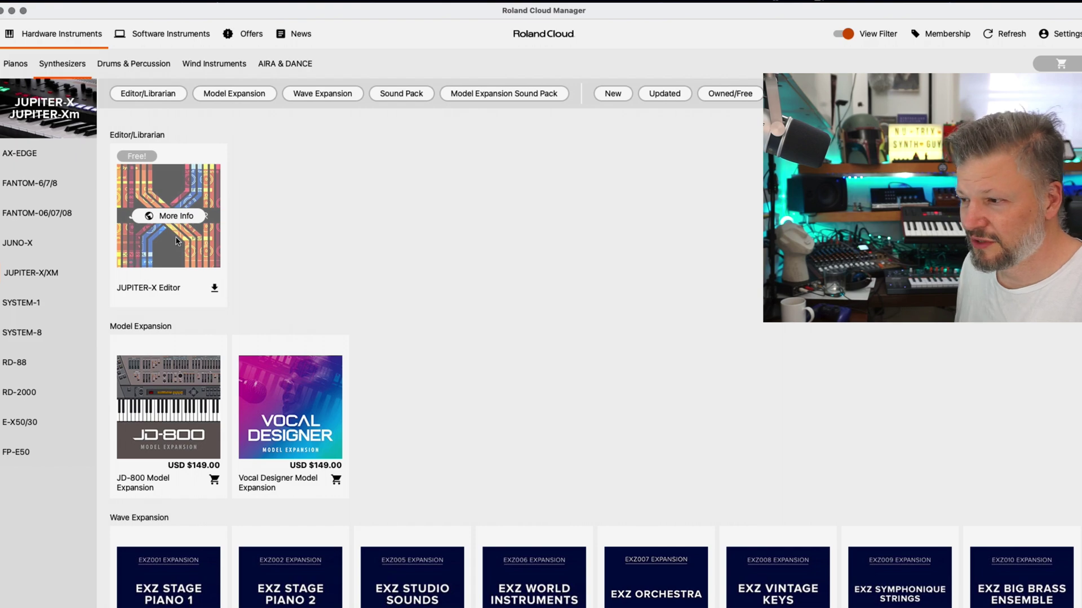
{"action": "scroll", "coordinate": [388, 327], "scroll_direction": "down", "scroll_amount": 5}
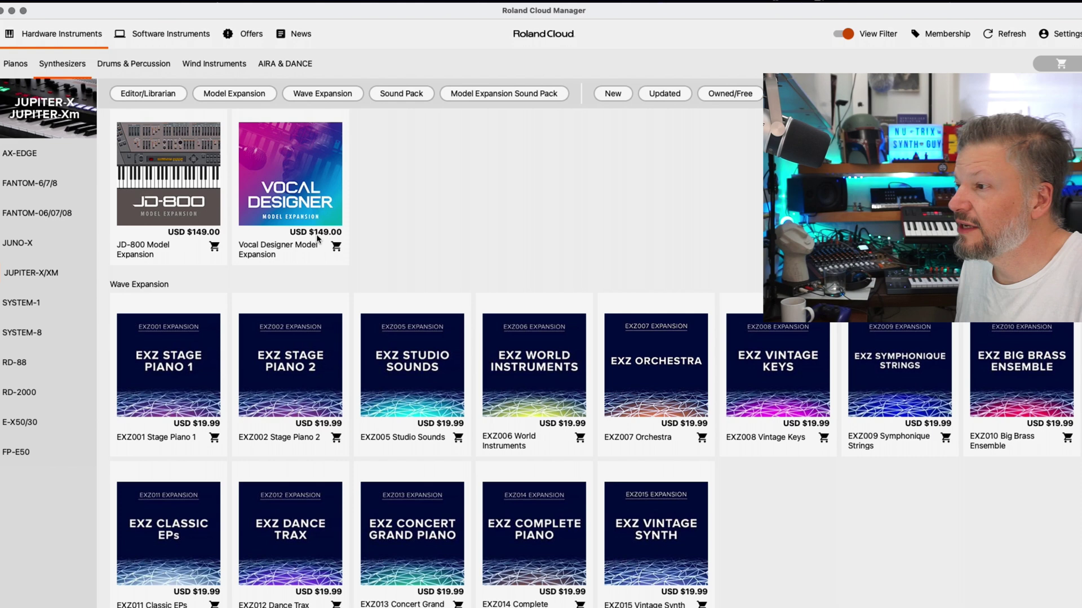
{"action": "mouse_move", "coordinate": [317, 167]}
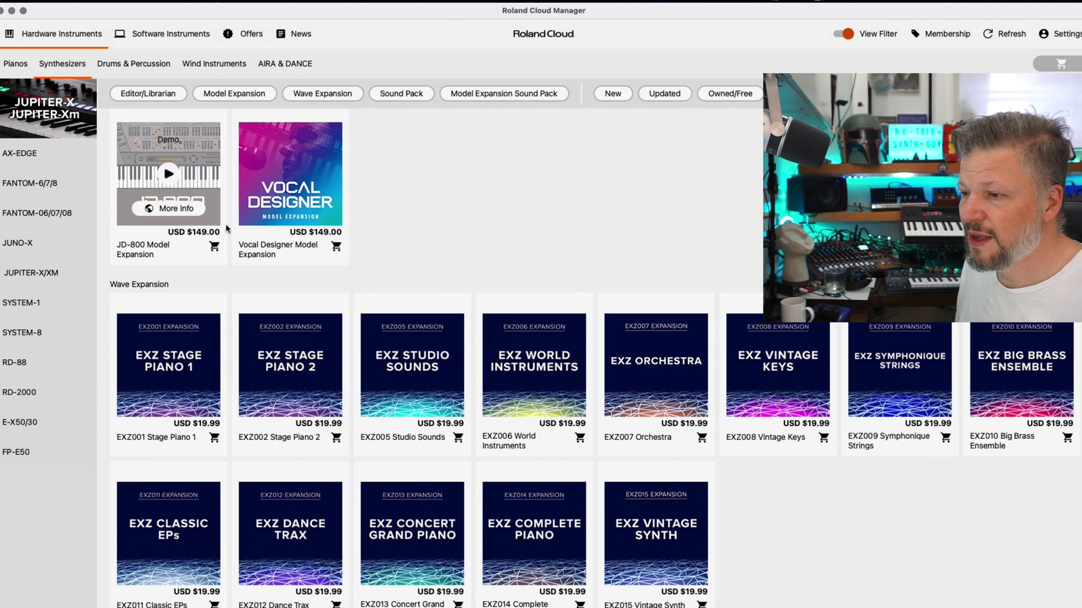
Step: Compare JUNO-X, AX-EDGE, FANTOM-06/07/08 and JUPITER-X/XM expansions, ending on JUNO-X's editor and model expansions
{"action": "left_click", "coordinate": [26, 242]}
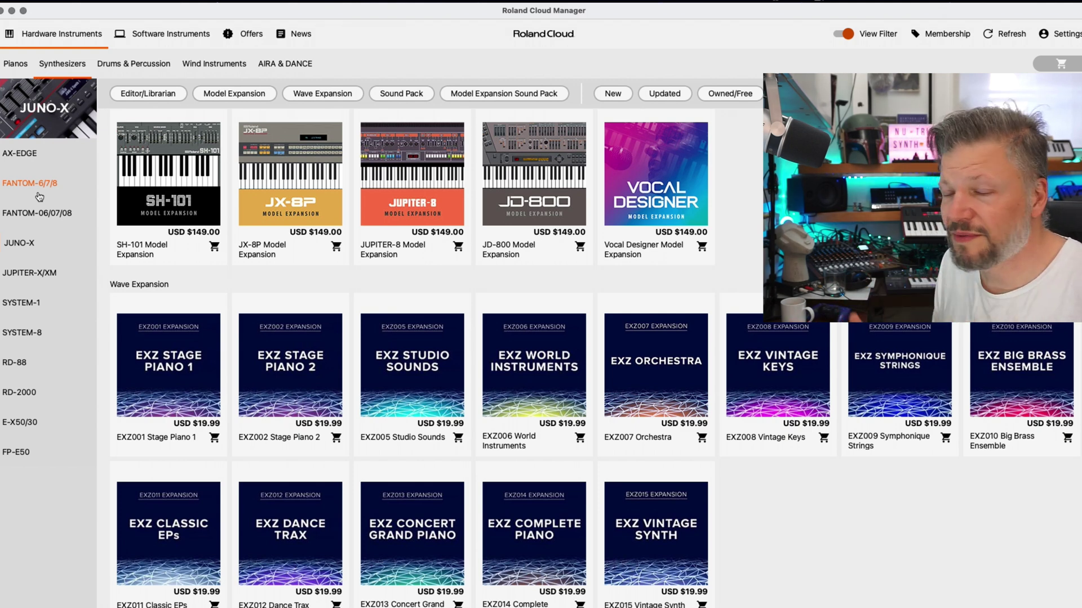
{"action": "left_click", "coordinate": [27, 159]}
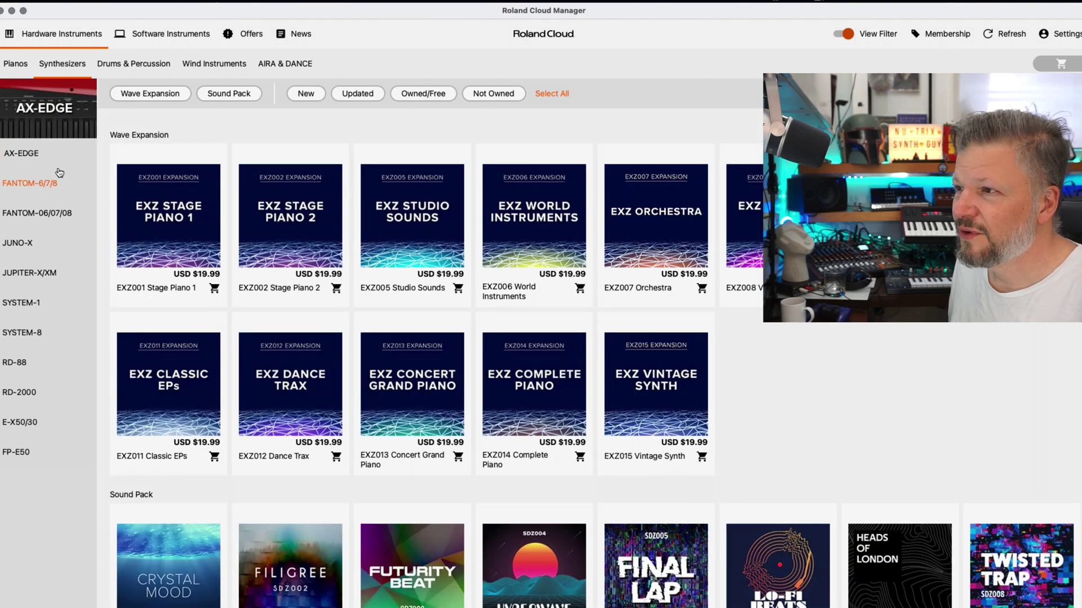
{"action": "left_click", "coordinate": [33, 221]}
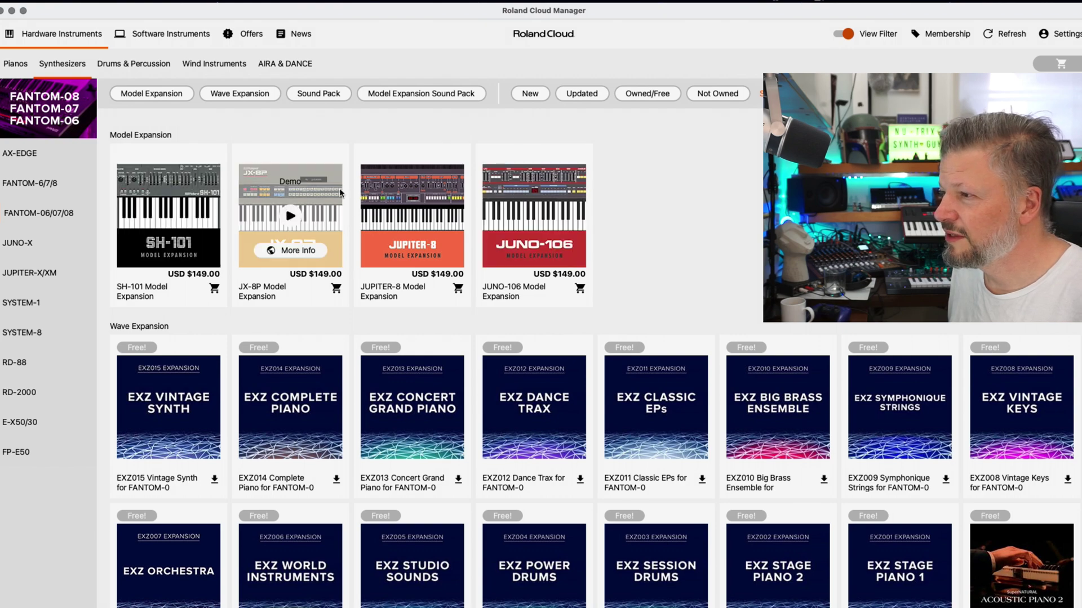
{"action": "left_click", "coordinate": [17, 249]}
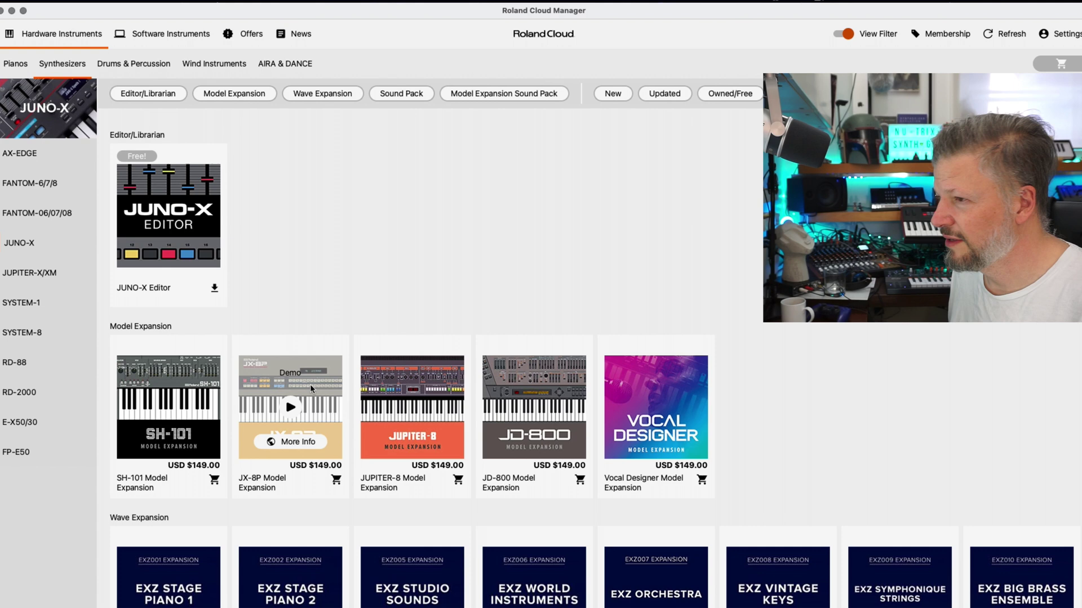
{"action": "left_click", "coordinate": [47, 272]}
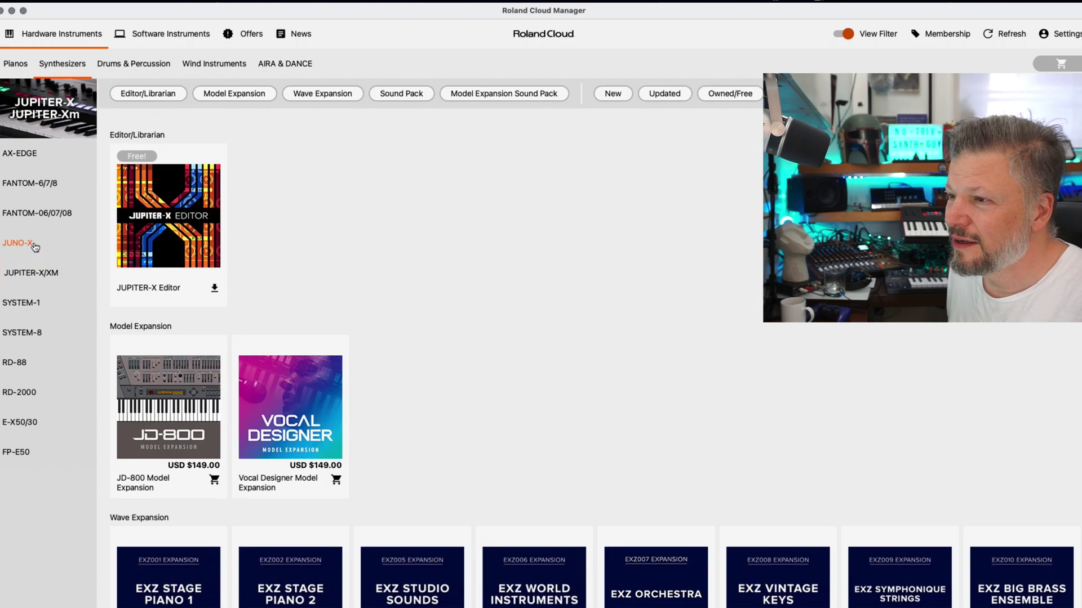
{"action": "left_click", "coordinate": [18, 243]}
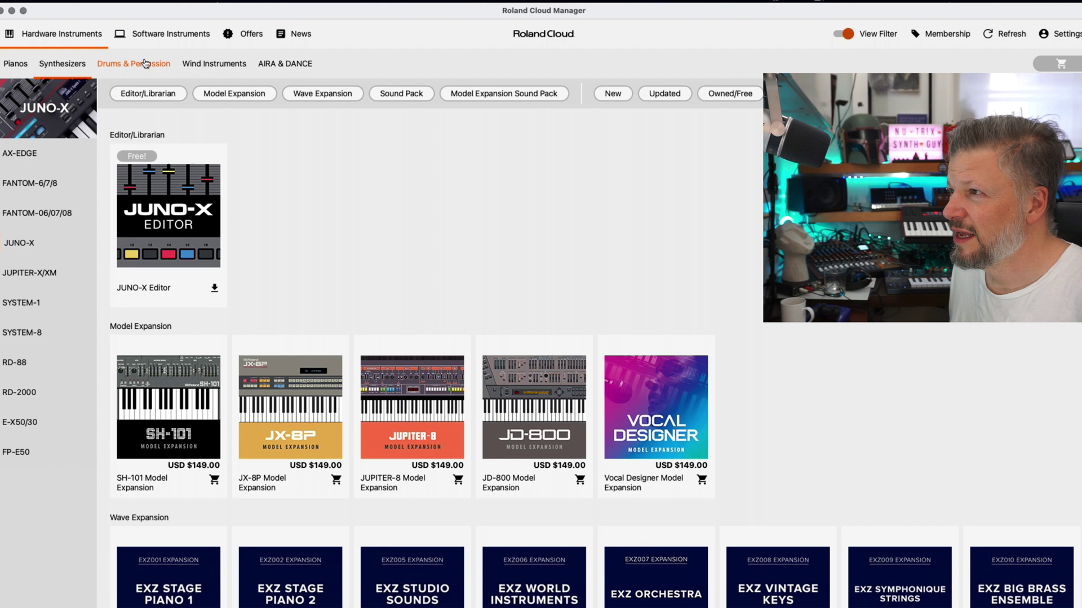
{"action": "left_click", "coordinate": [282, 66]}
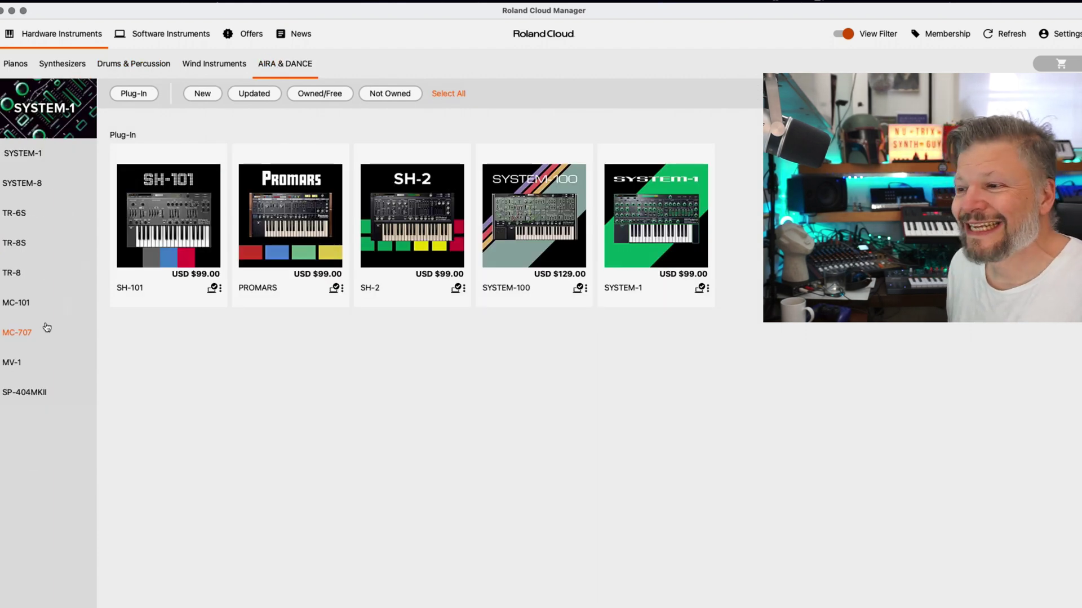
{"action": "left_click", "coordinate": [30, 333]}
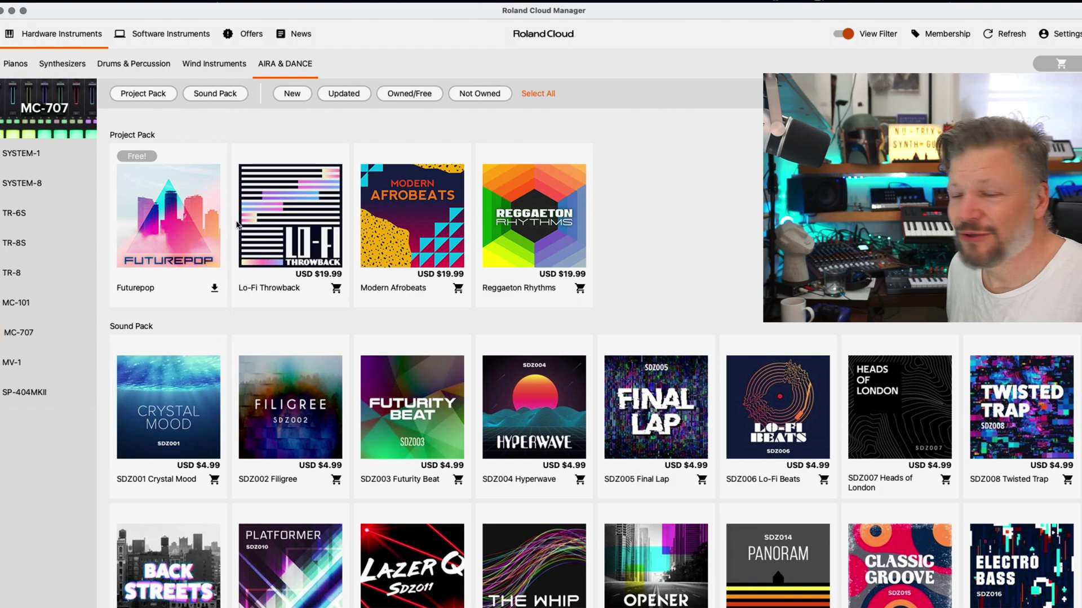
{"action": "left_click", "coordinate": [62, 64]}
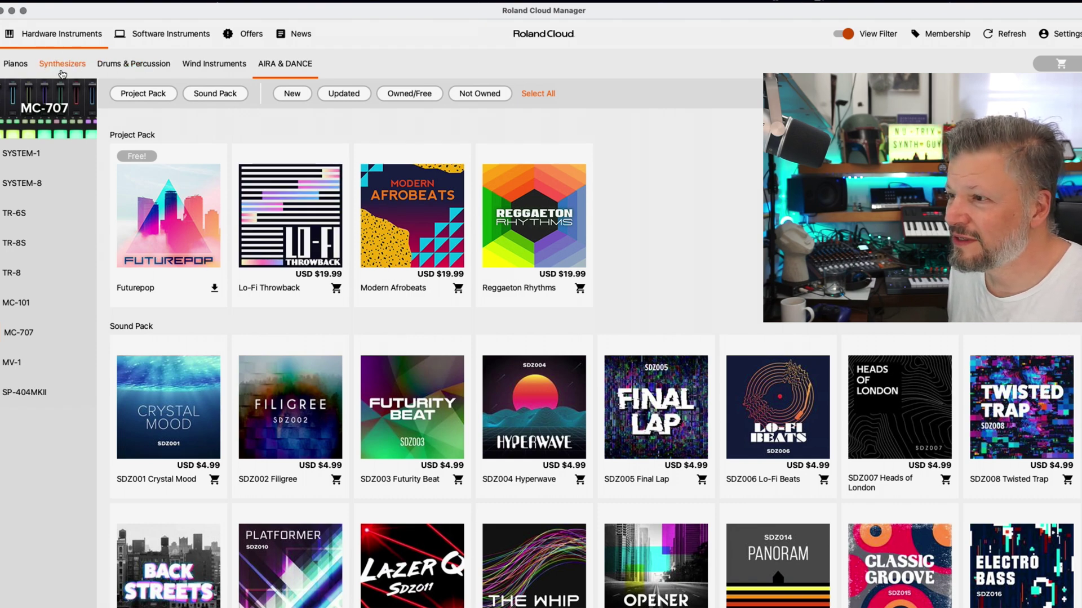
{"action": "left_click", "coordinate": [32, 276]}
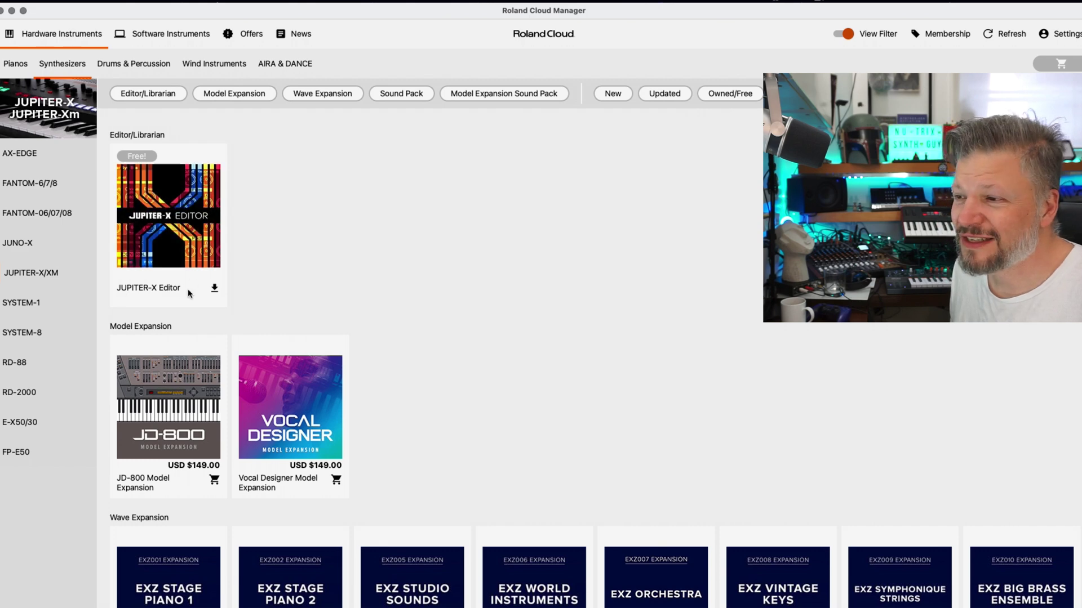
{"action": "left_click", "coordinate": [18, 242]}
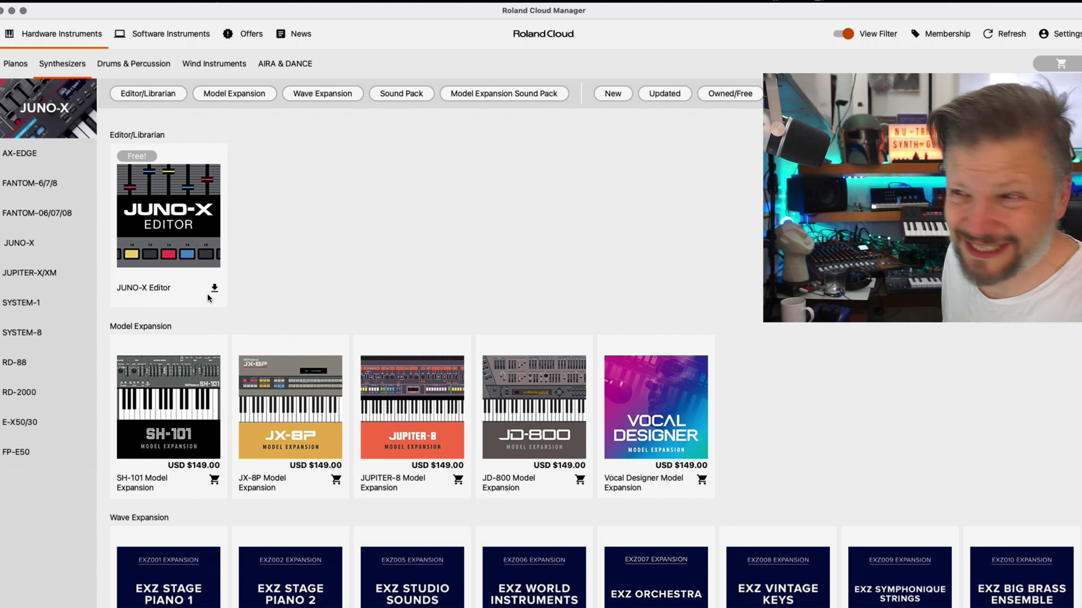
Step: List all ZENOLOGY software products, including ZENOLOGY PRO at USD 229.00 and ZENOLOGY FX
{"action": "left_click", "coordinate": [145, 38]}
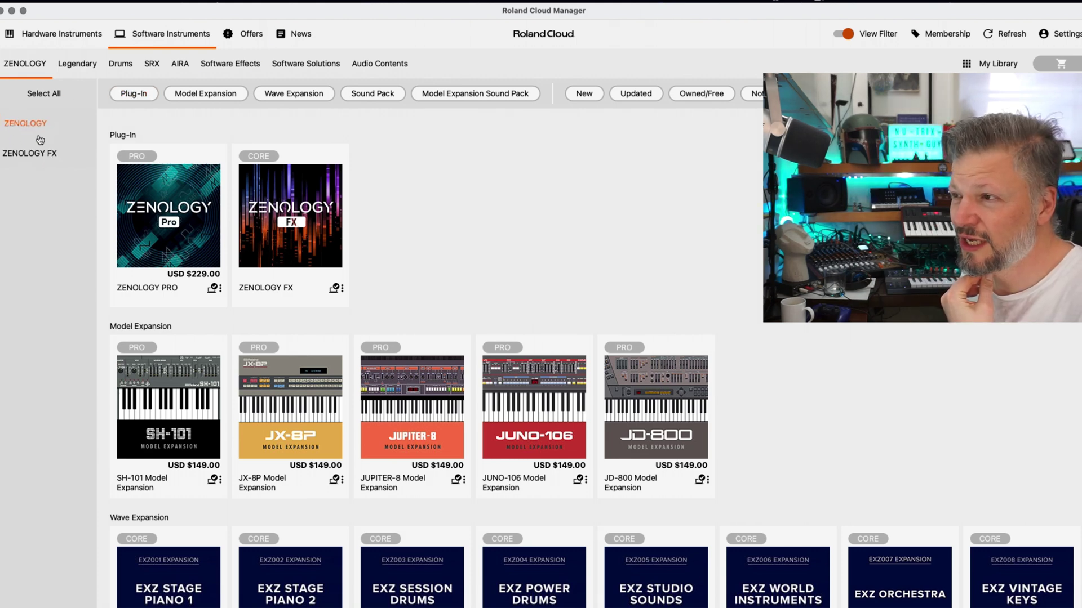
{"action": "left_click", "coordinate": [44, 157]}
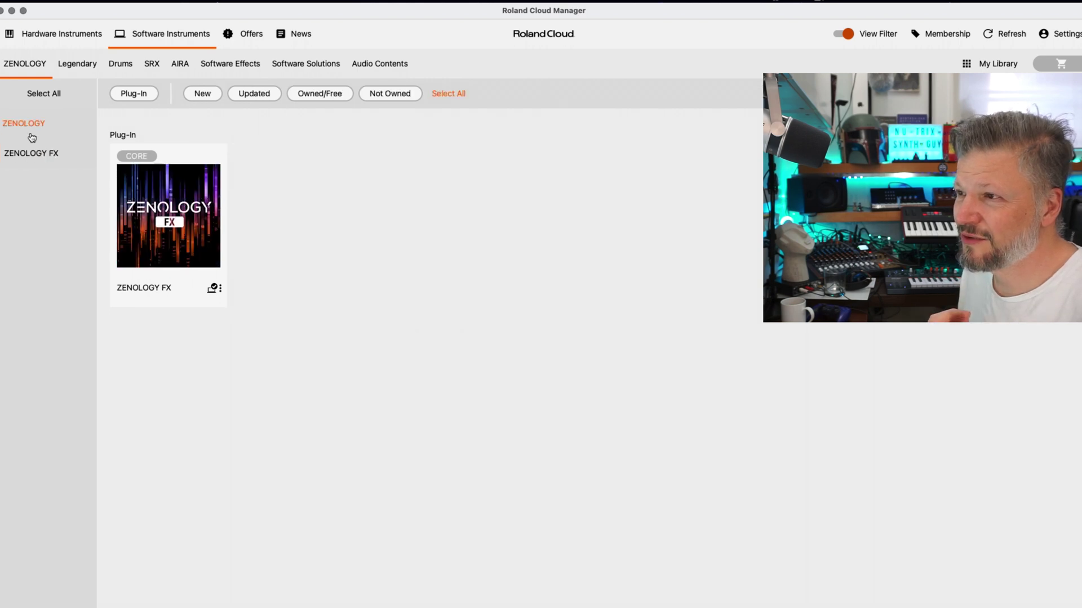
{"action": "left_click", "coordinate": [25, 125]}
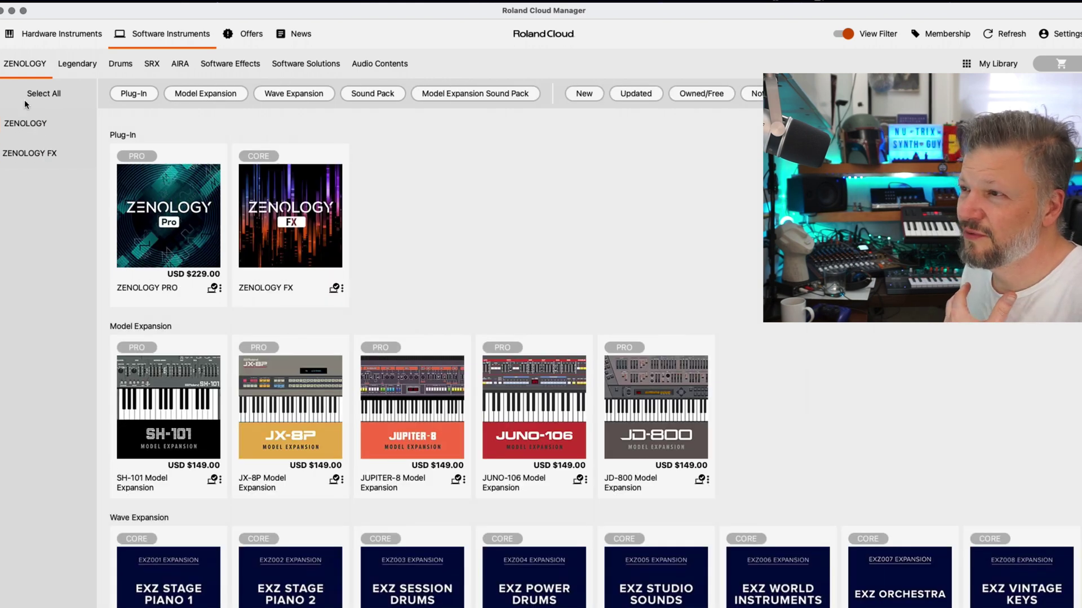
{"action": "mouse_move", "coordinate": [150, 194]}
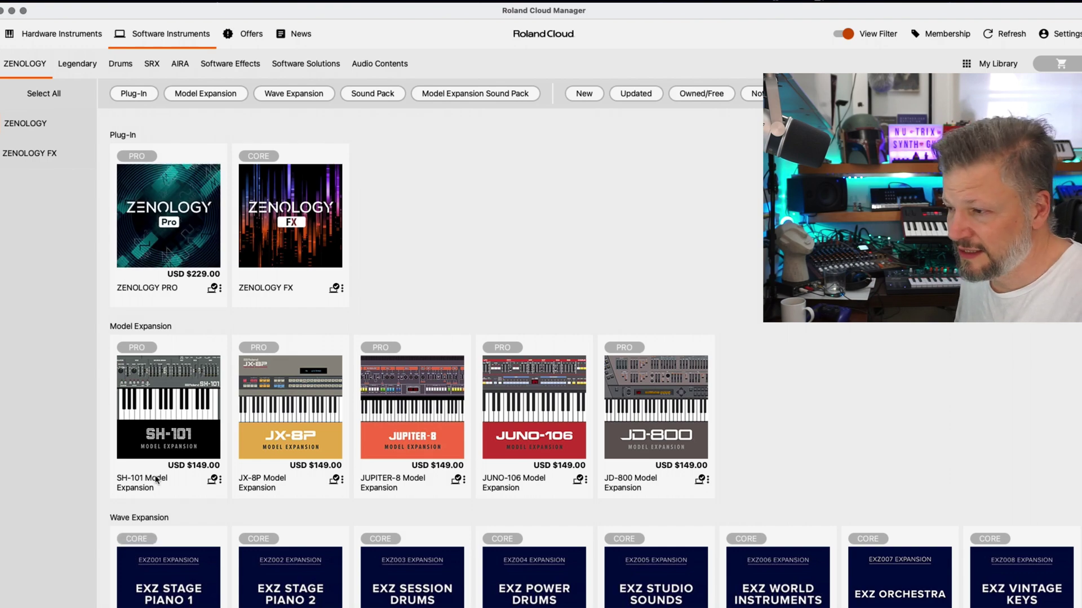
{"action": "mouse_move", "coordinate": [632, 399]}
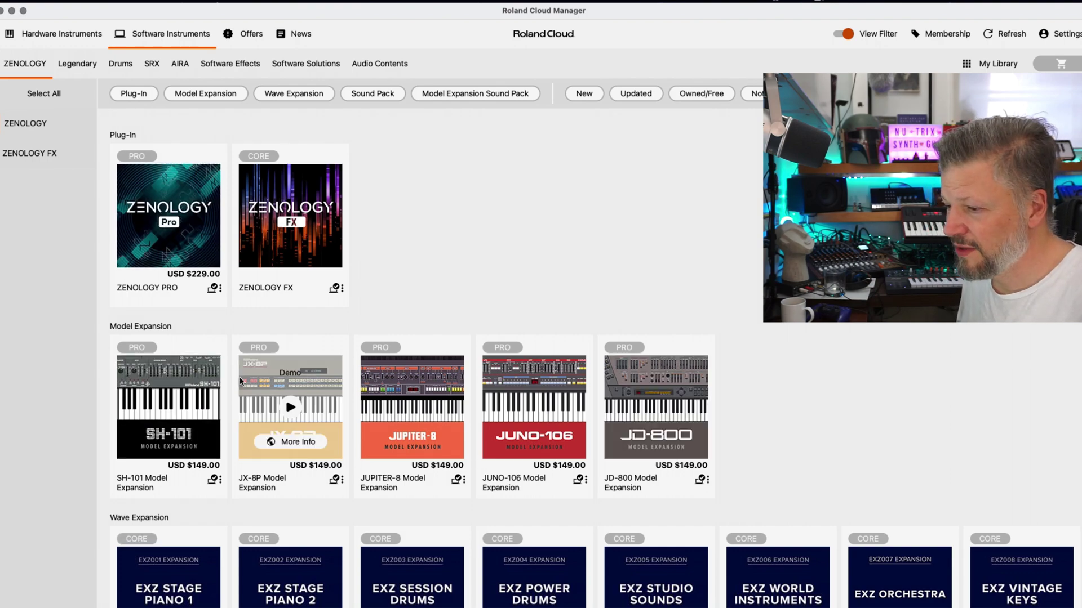
{"action": "scroll", "coordinate": [240, 380], "scroll_direction": "down", "scroll_amount": 5}
{"action": "scroll", "coordinate": [397, 504], "scroll_direction": "down", "scroll_amount": 10}
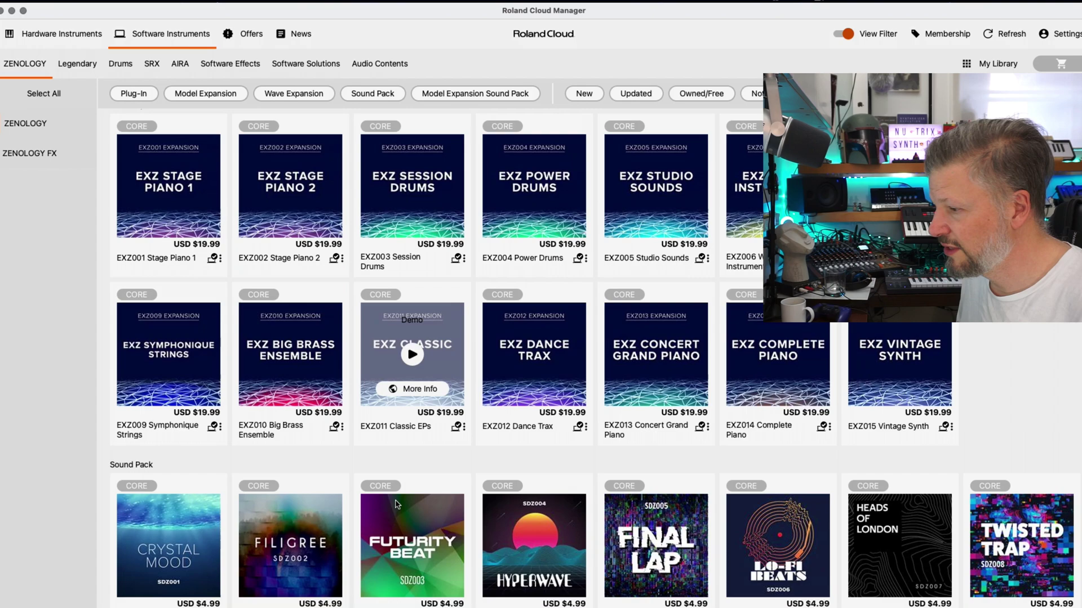
{"action": "scroll", "coordinate": [396, 503], "scroll_direction": "up", "scroll_amount": 15}
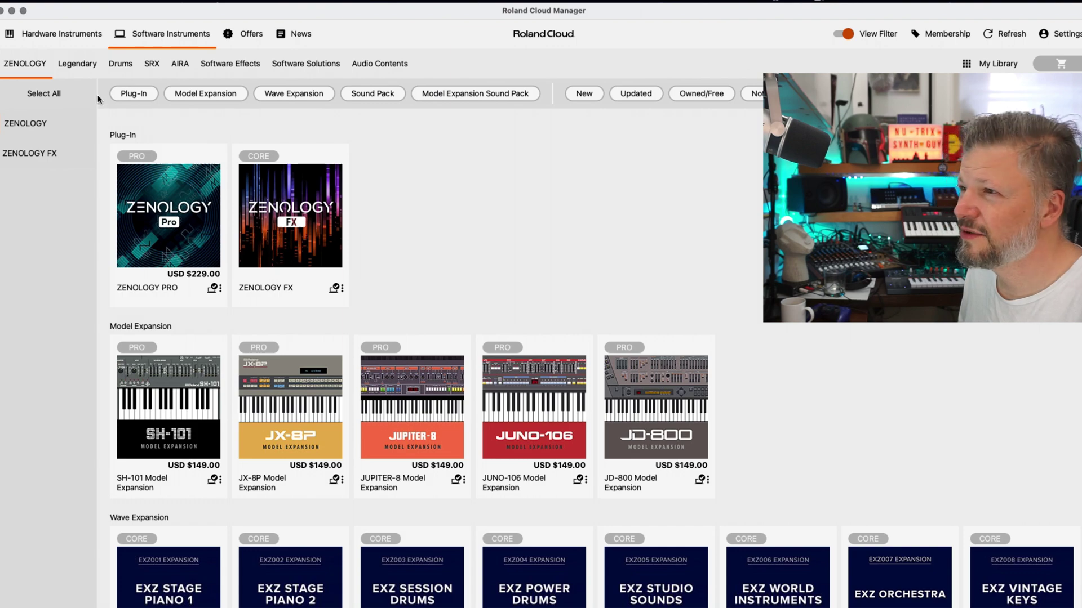
Step: Show every Legendary software instrument plug-in and look over the grid
{"action": "left_click", "coordinate": [82, 68]}
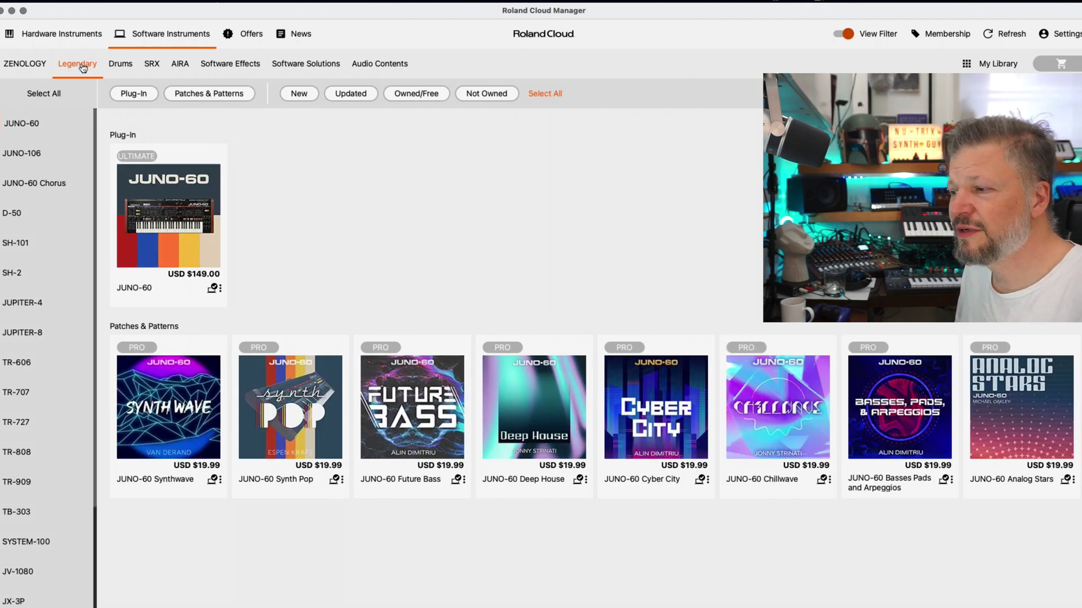
{"action": "left_click", "coordinate": [45, 95]}
{"action": "scroll", "coordinate": [353, 331], "scroll_direction": "down", "scroll_amount": 5}
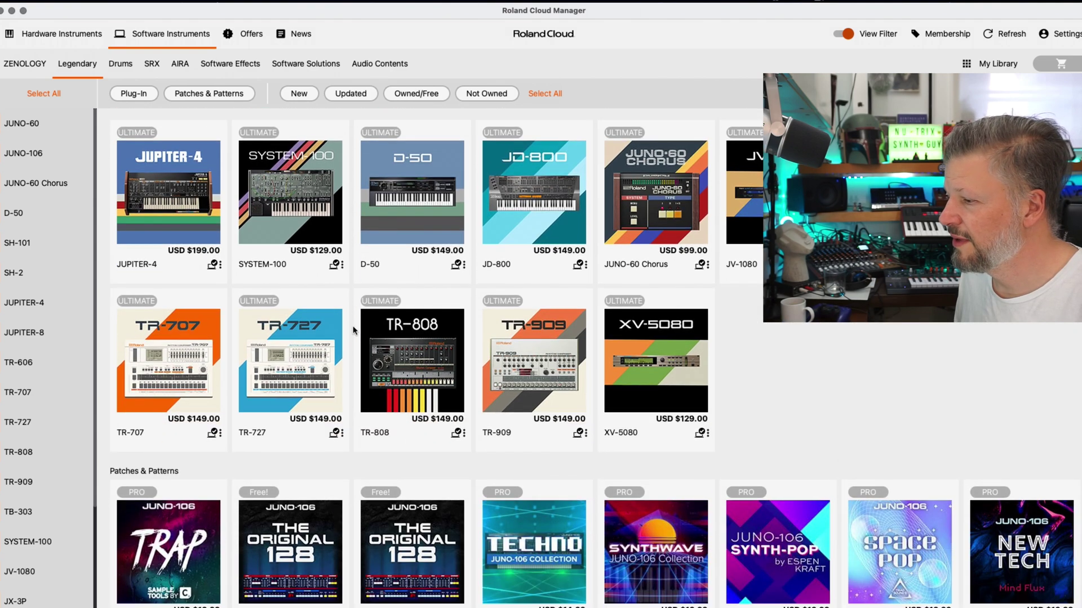
{"action": "scroll", "coordinate": [354, 331], "scroll_direction": "down", "scroll_amount": 3}
{"action": "scroll", "coordinate": [354, 331], "scroll_direction": "up", "scroll_amount": 6}
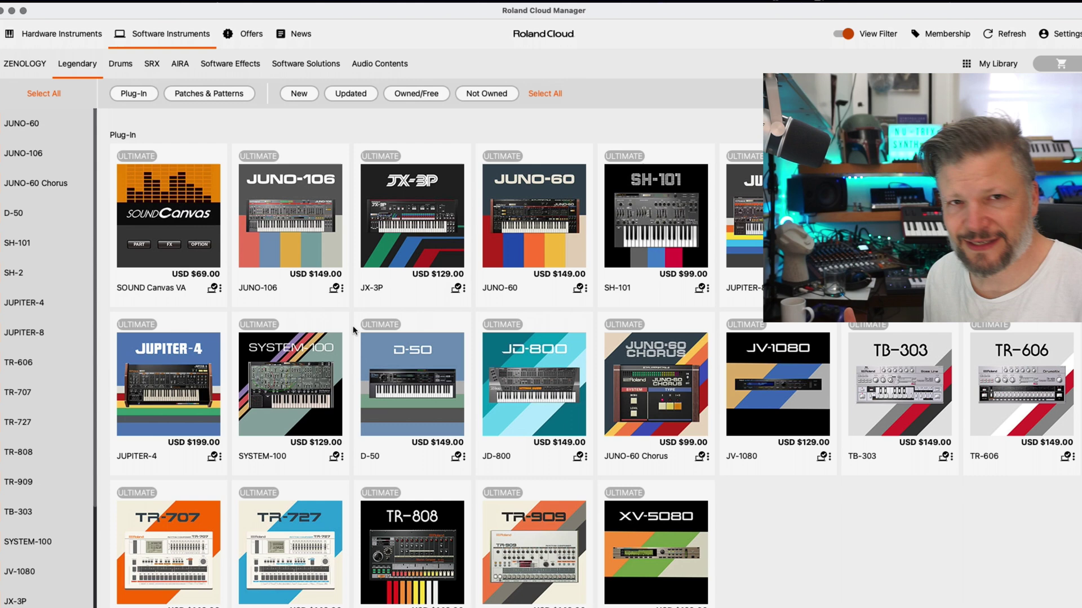
{"action": "mouse_move", "coordinate": [904, 373]}
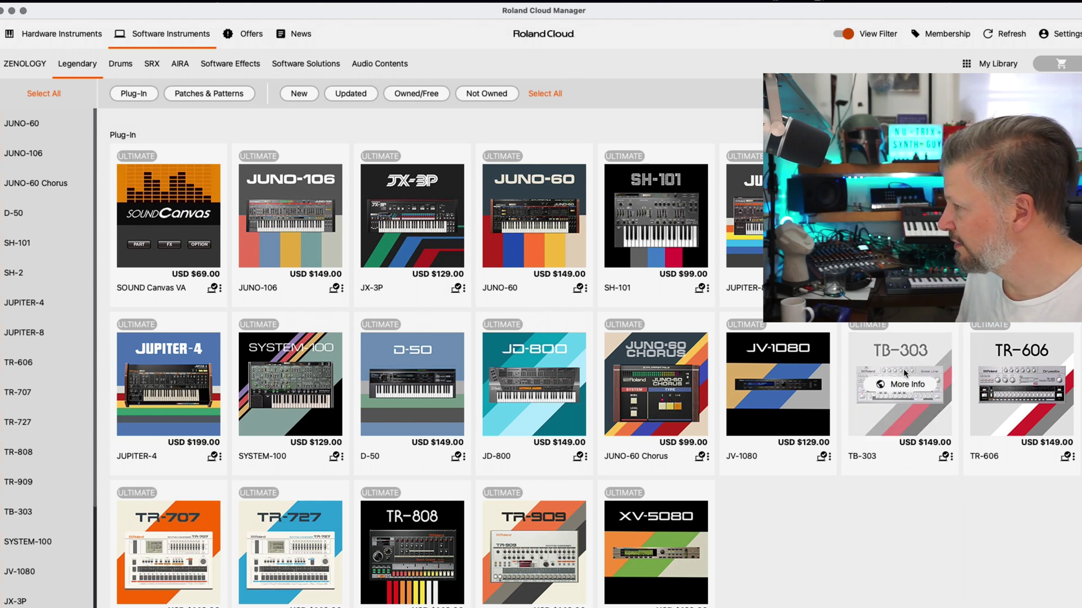
{"action": "mouse_move", "coordinate": [610, 556]}
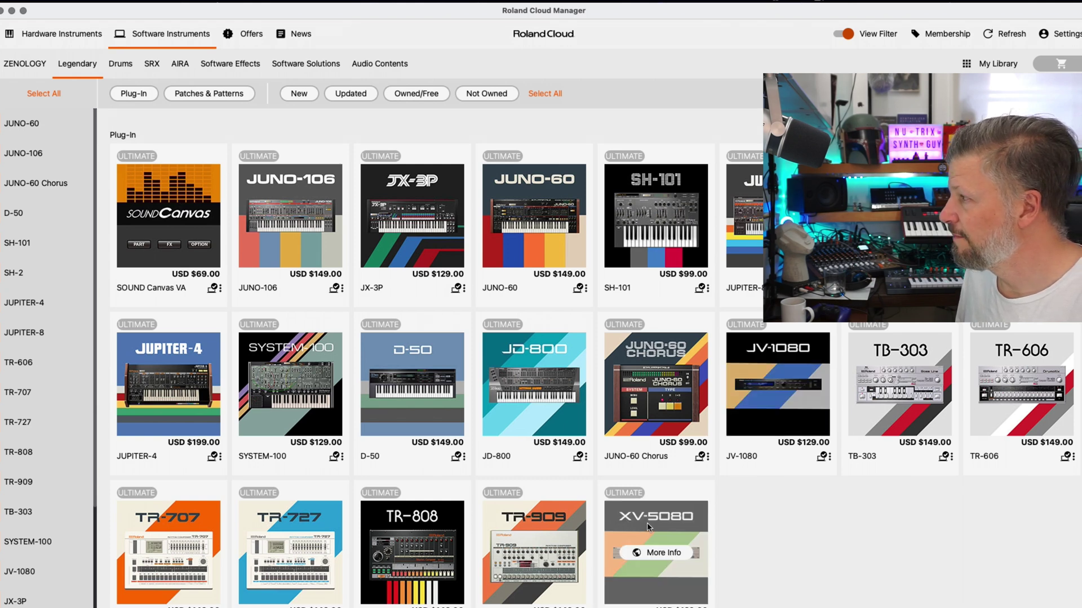
{"action": "mouse_move", "coordinate": [153, 234]}
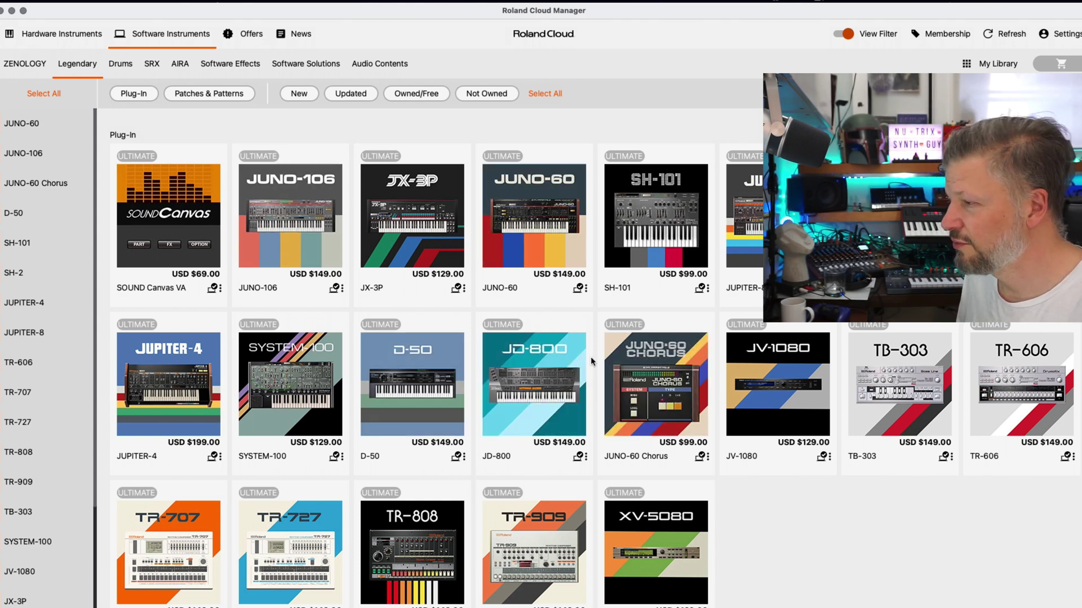
{"action": "mouse_move", "coordinate": [430, 347]}
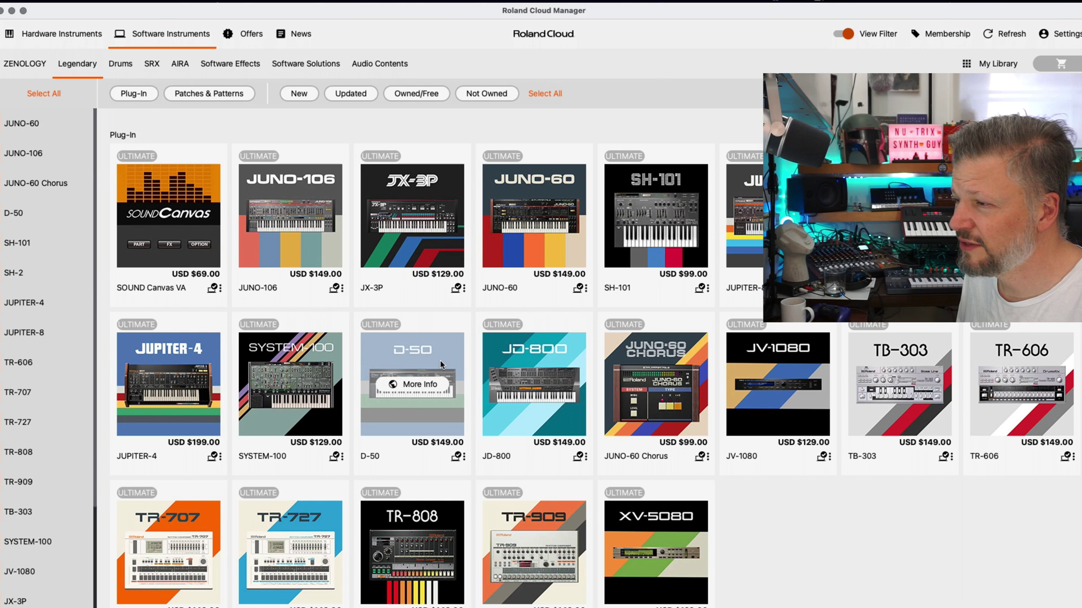
{"action": "mouse_move", "coordinate": [307, 377]}
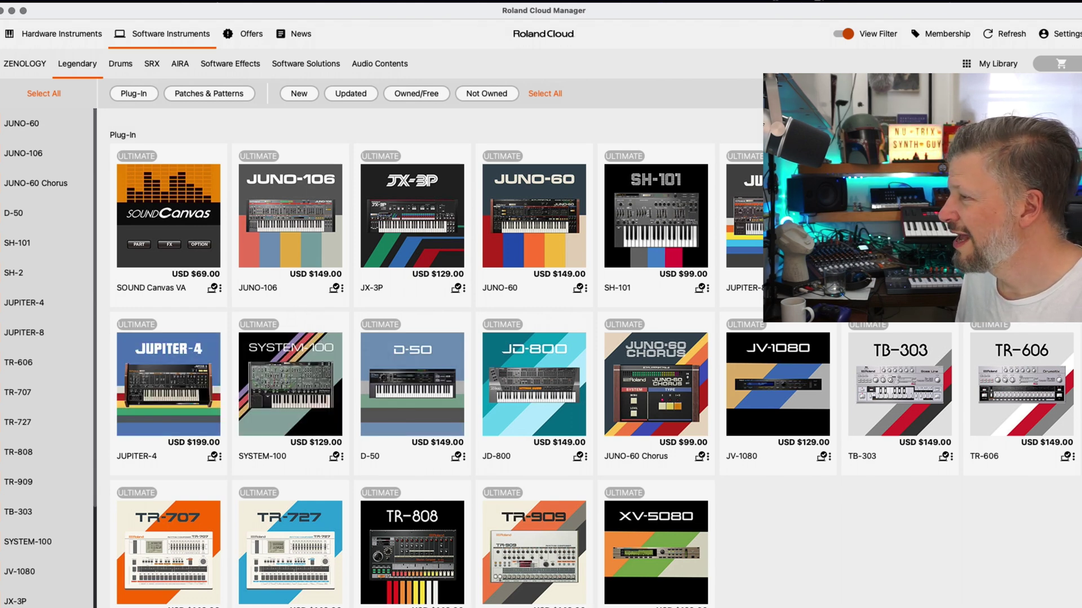
{"action": "mouse_move", "coordinate": [540, 219]}
{"action": "mouse_move", "coordinate": [331, 225]}
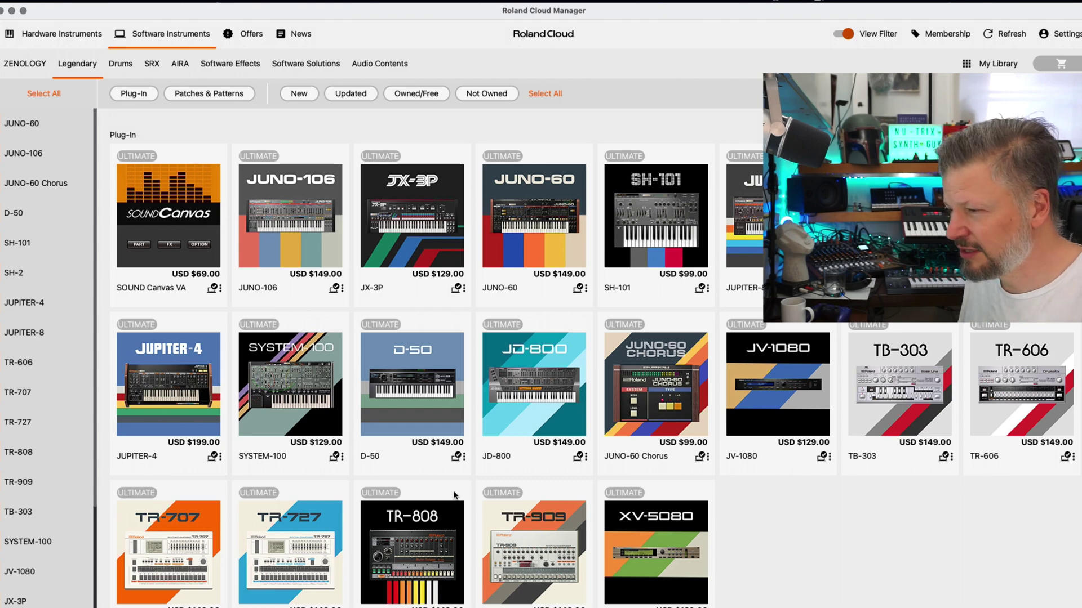
Step: Scroll to Patches & Patterns, then switch to Drums showing the TR-606 plug-in and Future Primitiva pack
{"action": "scroll", "coordinate": [444, 416], "scroll_direction": "down", "scroll_amount": 5}
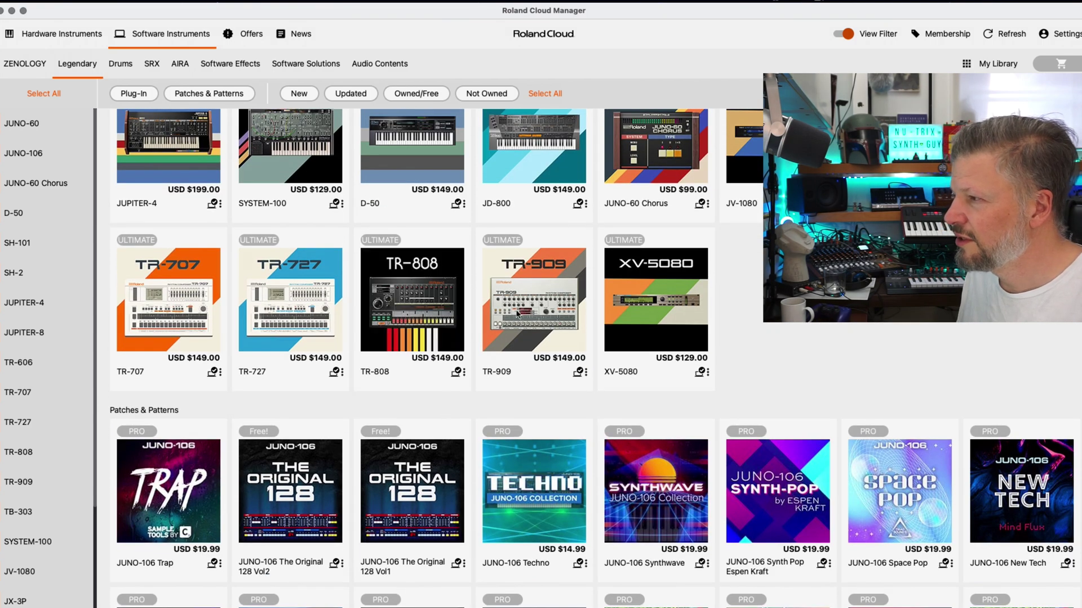
{"action": "mouse_move", "coordinate": [414, 279]}
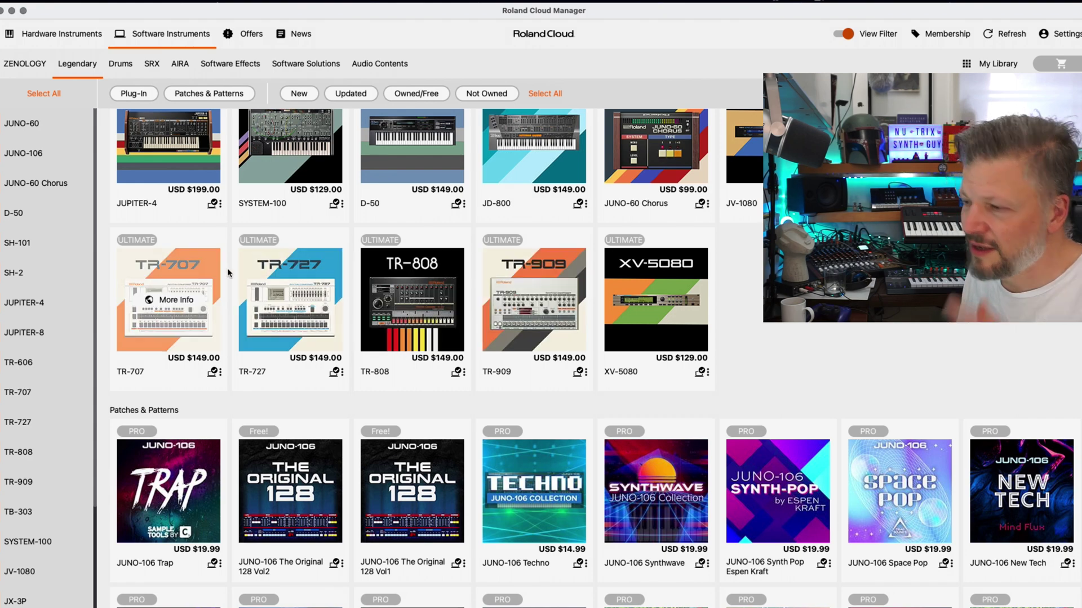
{"action": "mouse_move", "coordinate": [183, 283]}
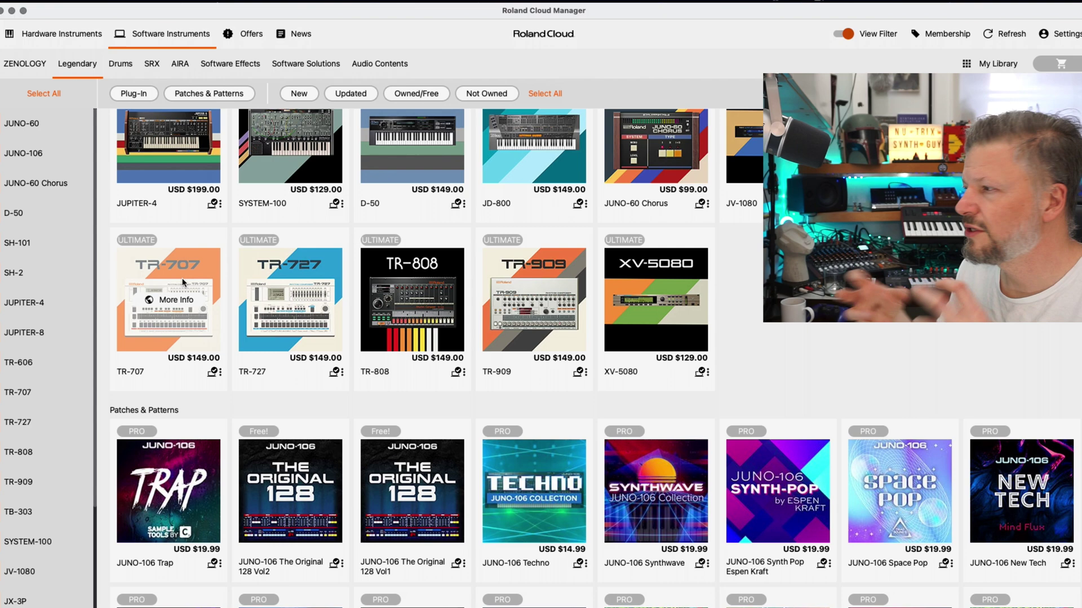
{"action": "left_click", "coordinate": [120, 64]}
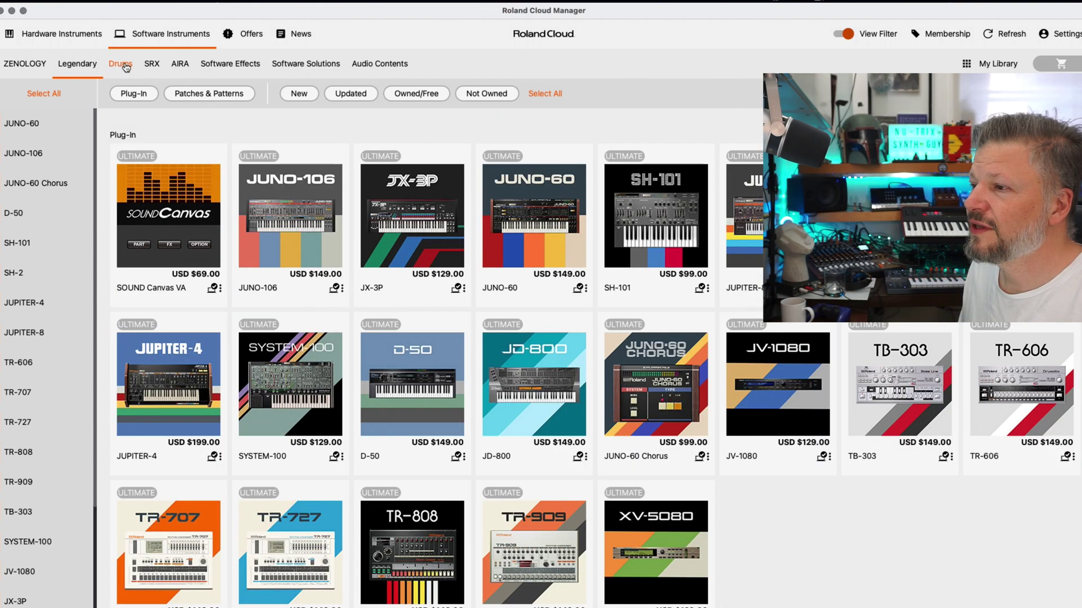
Step: Show all TR drum packs, browse SRX Electric Piano, Keyboards and Orchestra, then open AIRA
{"action": "left_click", "coordinate": [48, 94]}
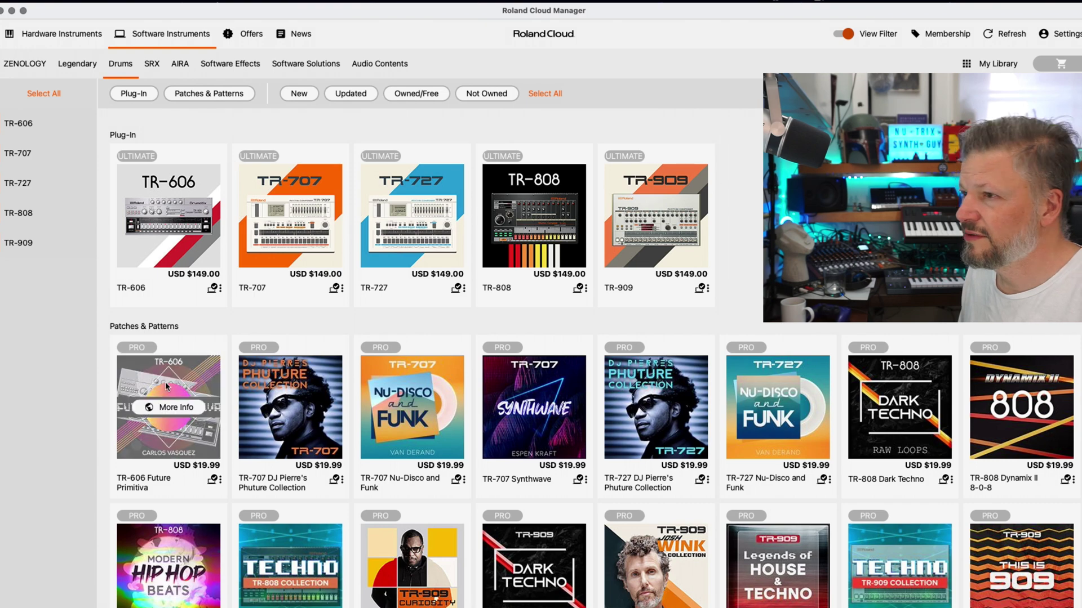
{"action": "scroll", "coordinate": [165, 382], "scroll_direction": "down", "scroll_amount": 2}
{"action": "left_click", "coordinate": [156, 67]}
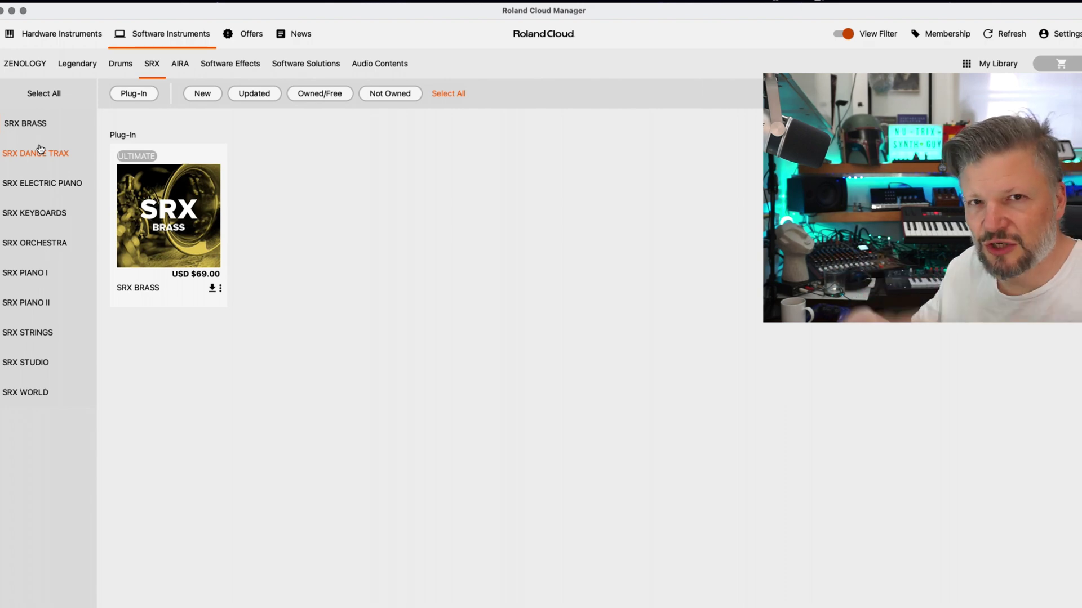
{"action": "left_click", "coordinate": [41, 186]}
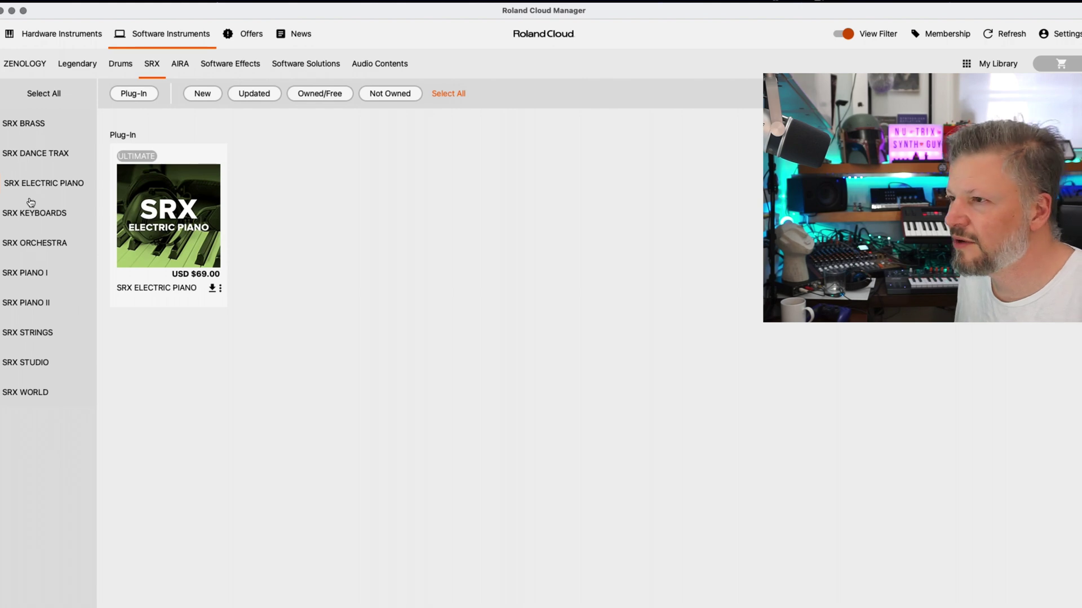
{"action": "left_click", "coordinate": [29, 214]}
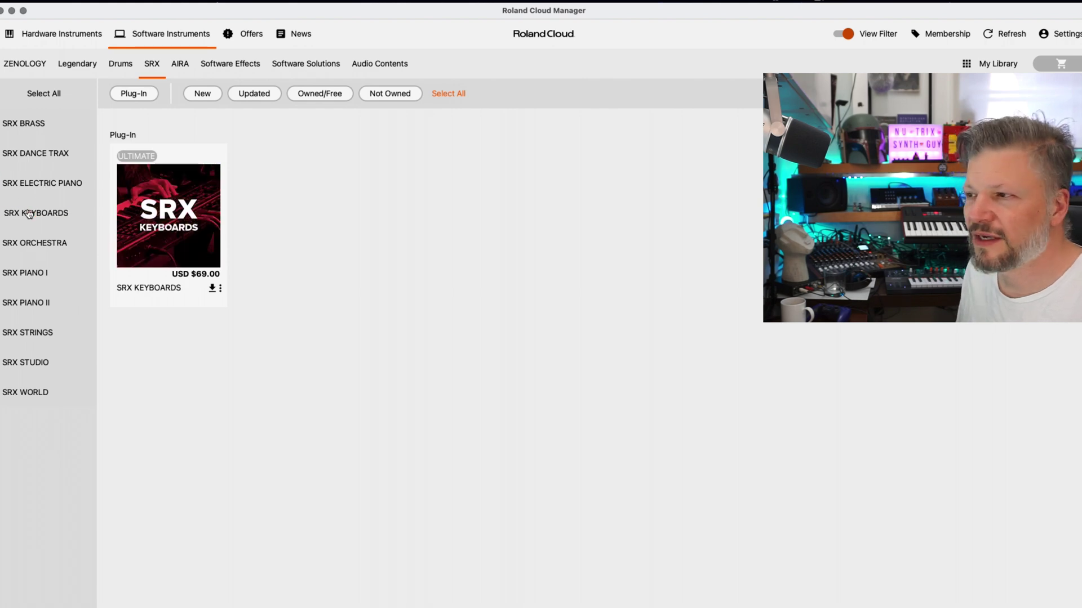
{"action": "left_click", "coordinate": [30, 251]}
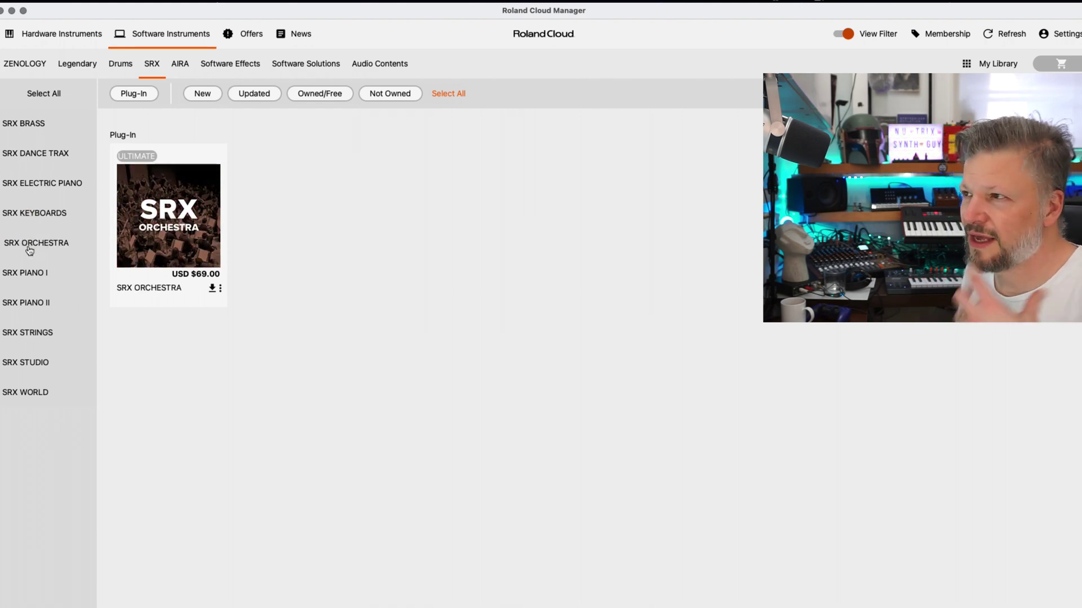
{"action": "left_click", "coordinate": [181, 63]}
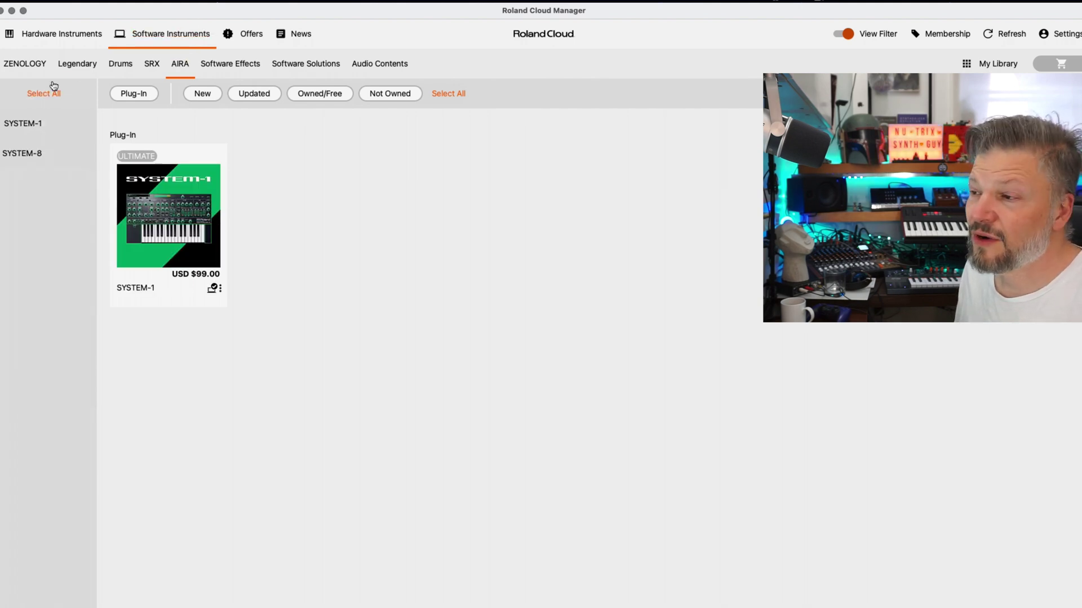
Step: Show the SYSTEM-8 plug-in at USD 129.00 with its seven patch packs
{"action": "left_click", "coordinate": [31, 155]}
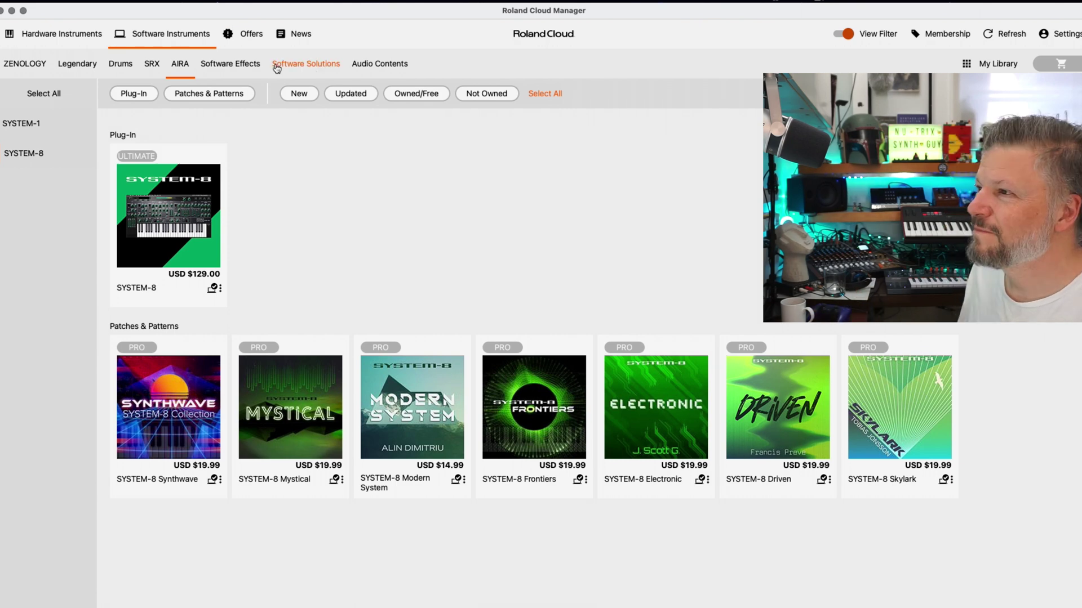
Step: Show the JUNO-60 Chorus plug-in in the Software Effects catalogue
{"action": "left_click", "coordinate": [242, 64]}
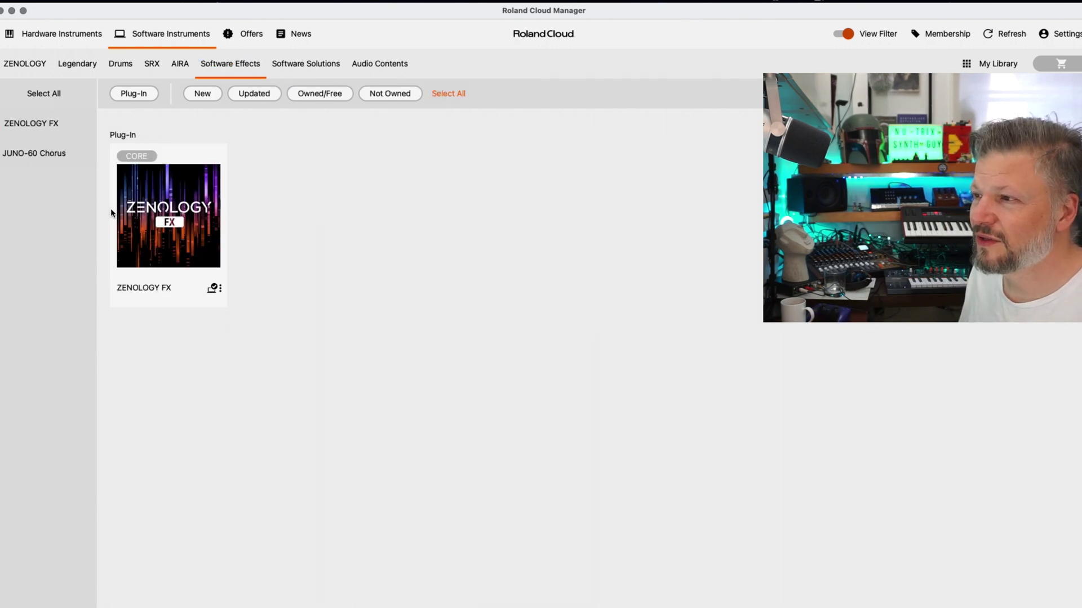
{"action": "mouse_move", "coordinate": [208, 223]}
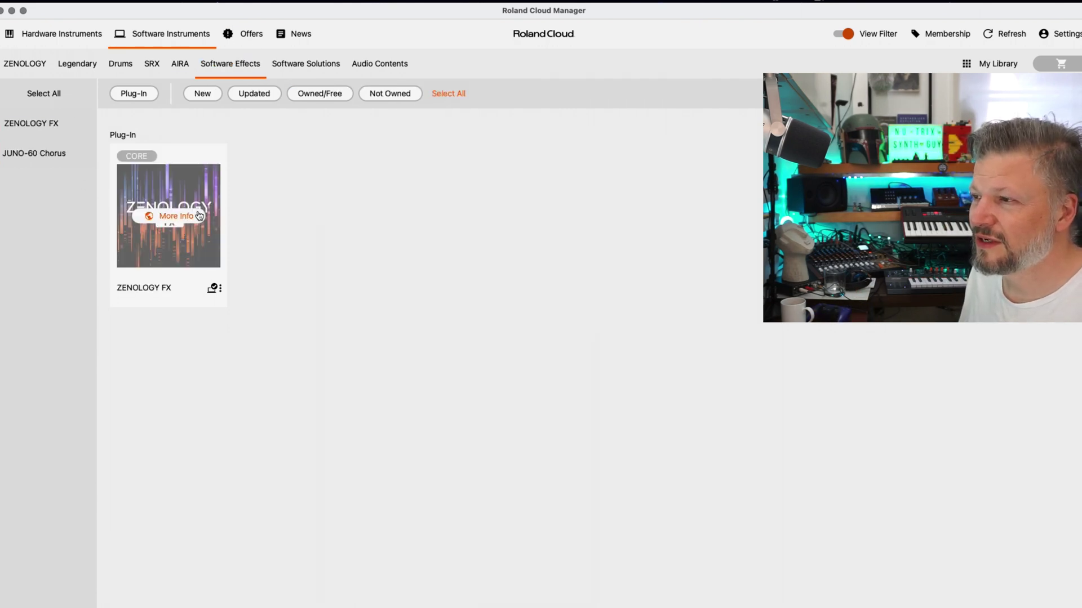
{"action": "left_click", "coordinate": [30, 153]}
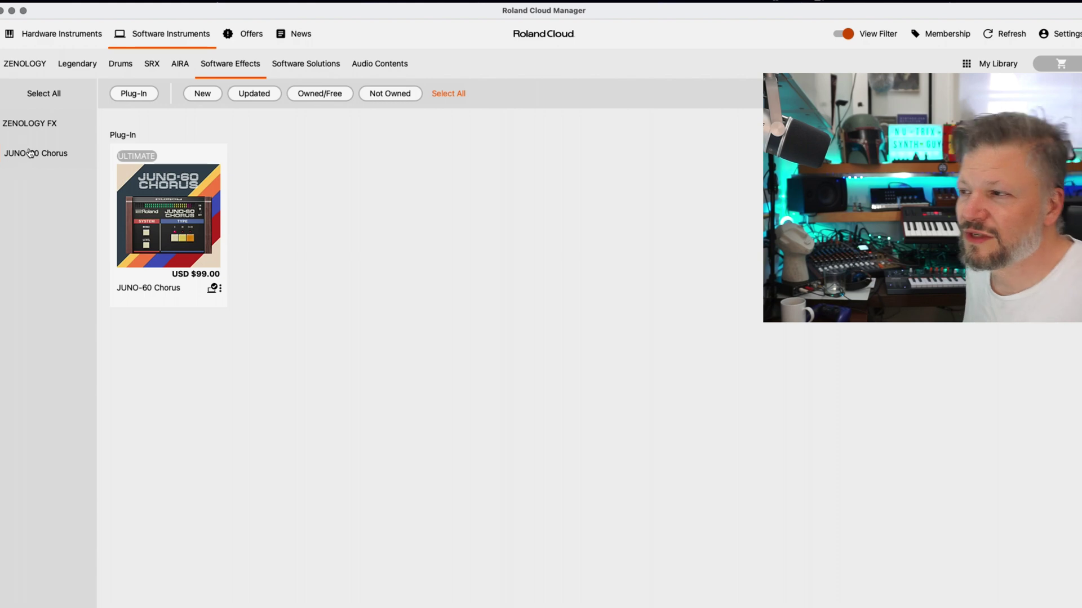
Step: Browse Software Solutions and Audio Contents sample packs, then bring up the Offers page
{"action": "left_click", "coordinate": [310, 70]}
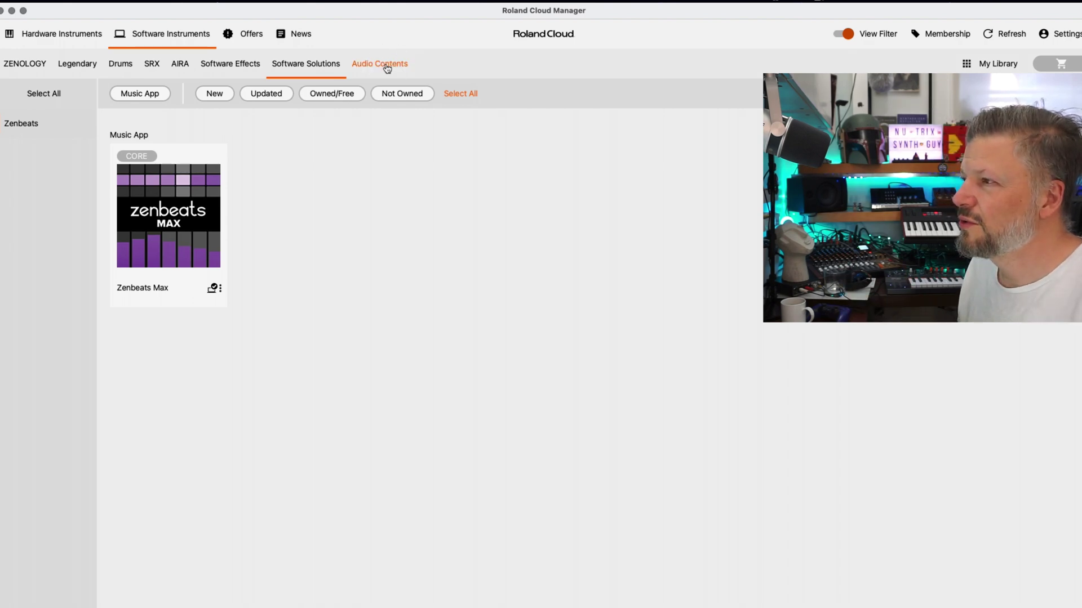
{"action": "left_click", "coordinate": [387, 68]}
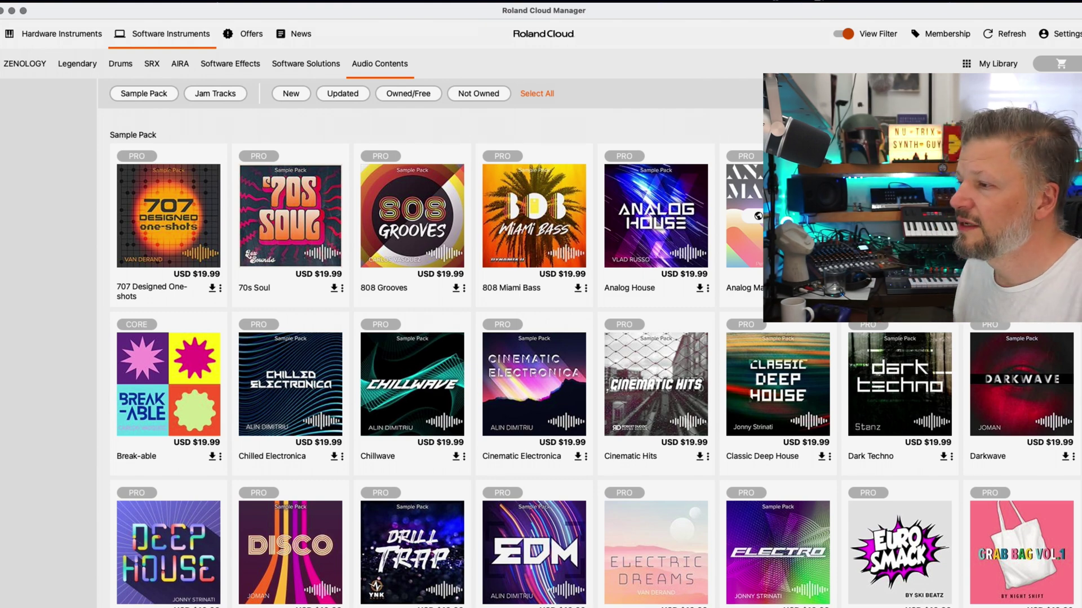
{"action": "mouse_move", "coordinate": [628, 265]}
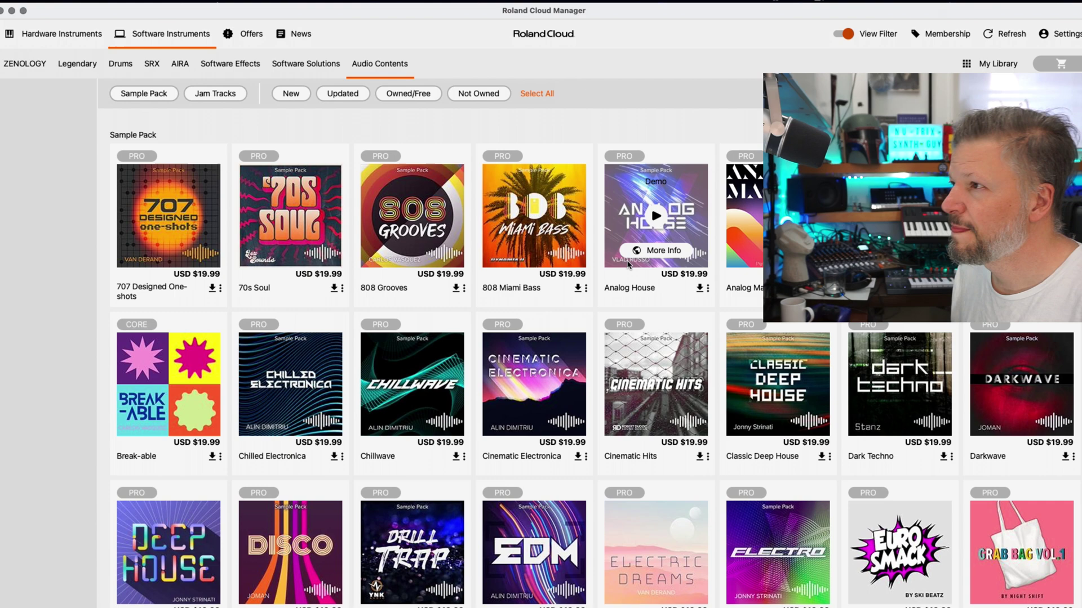
{"action": "left_click", "coordinate": [248, 38]}
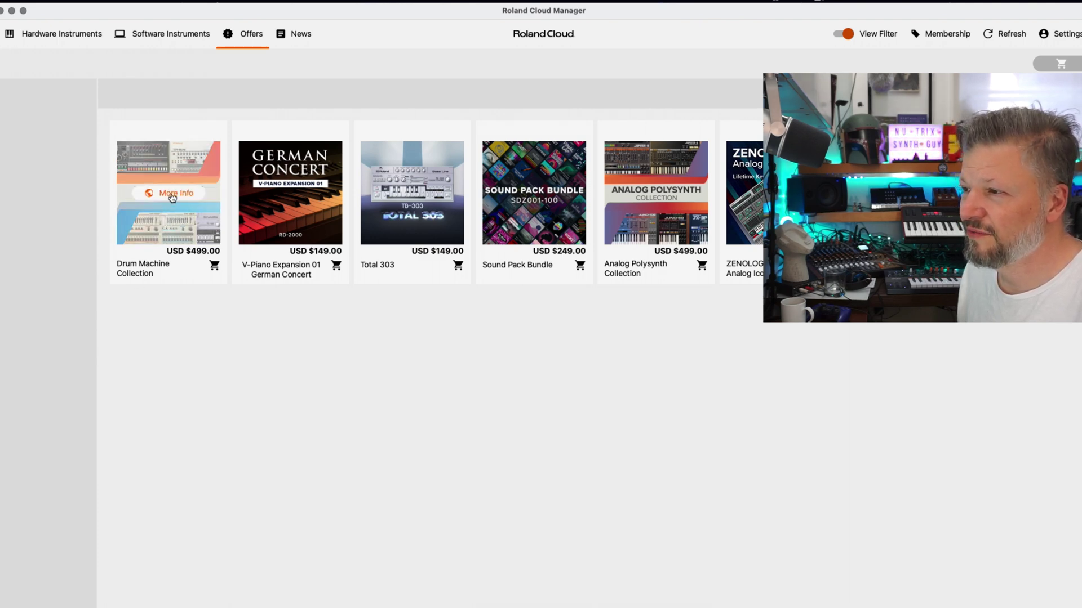
{"action": "left_click", "coordinate": [171, 192]}
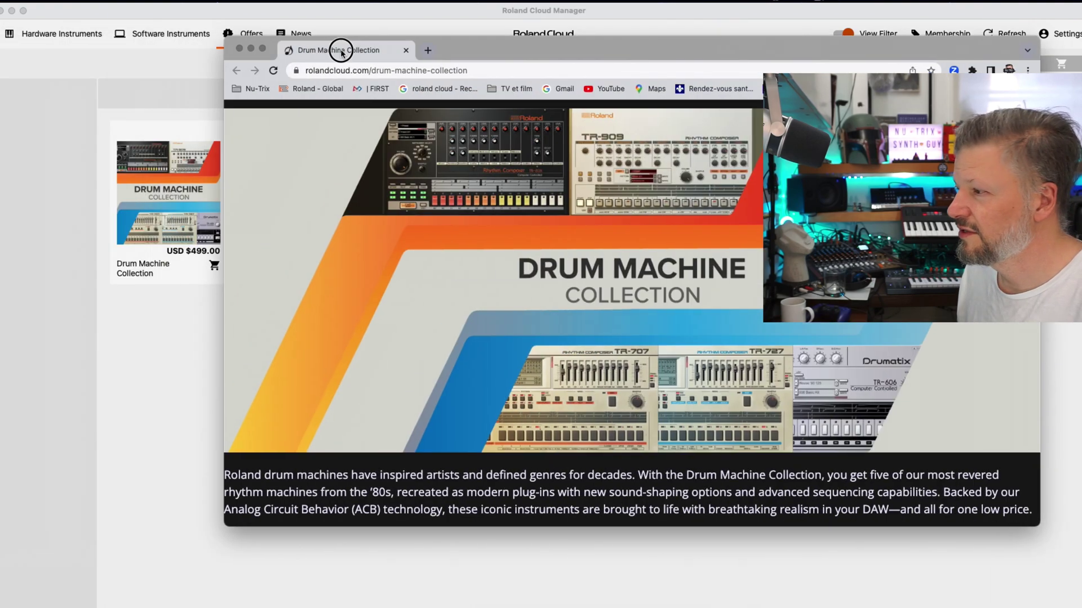
{"action": "left_click_drag", "start_coordinate": [338, 49], "coordinate": [259, 36]}
{"action": "scroll", "coordinate": [351, 320], "scroll_direction": "down", "scroll_amount": 10}
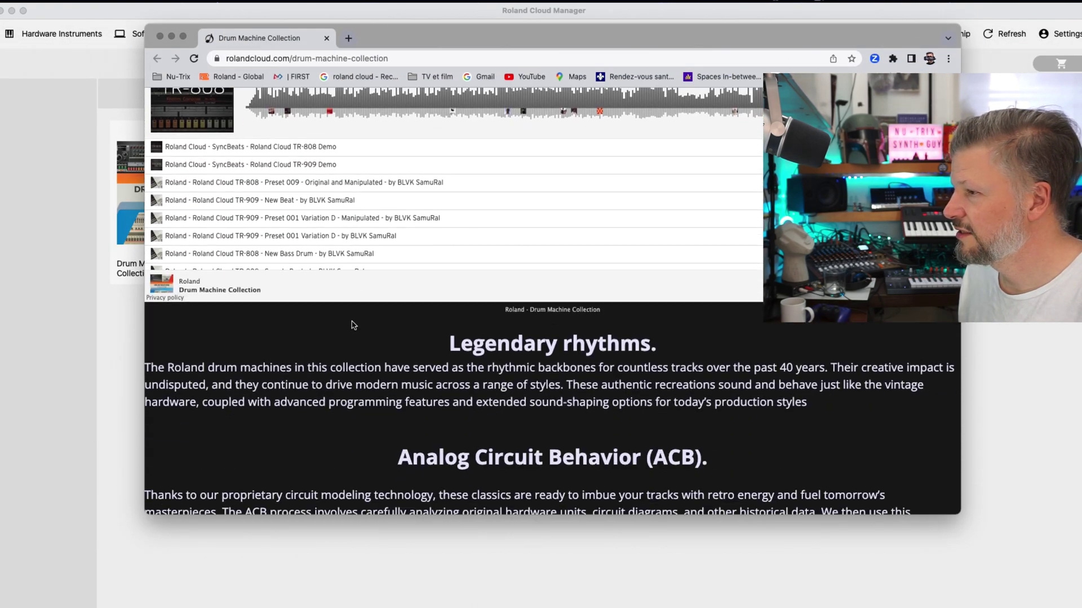
{"action": "scroll", "coordinate": [354, 325], "scroll_direction": "down", "scroll_amount": 10}
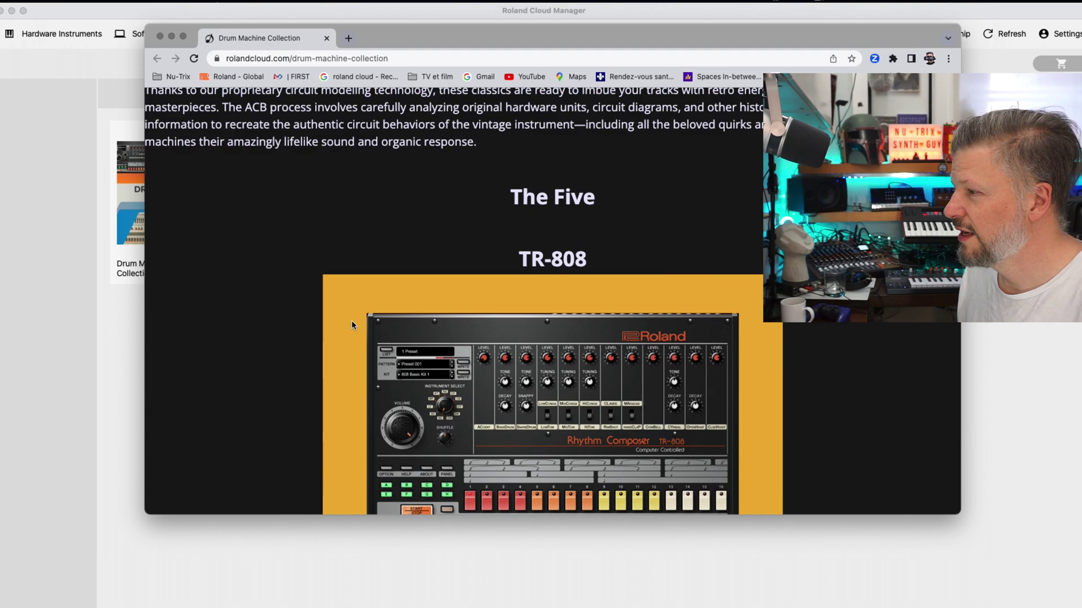
{"action": "scroll", "coordinate": [352, 325], "scroll_direction": "down", "scroll_amount": 15}
{"action": "scroll", "coordinate": [352, 325], "scroll_direction": "up", "scroll_amount": 4}
{"action": "scroll", "coordinate": [351, 337], "scroll_direction": "down", "scroll_amount": 5}
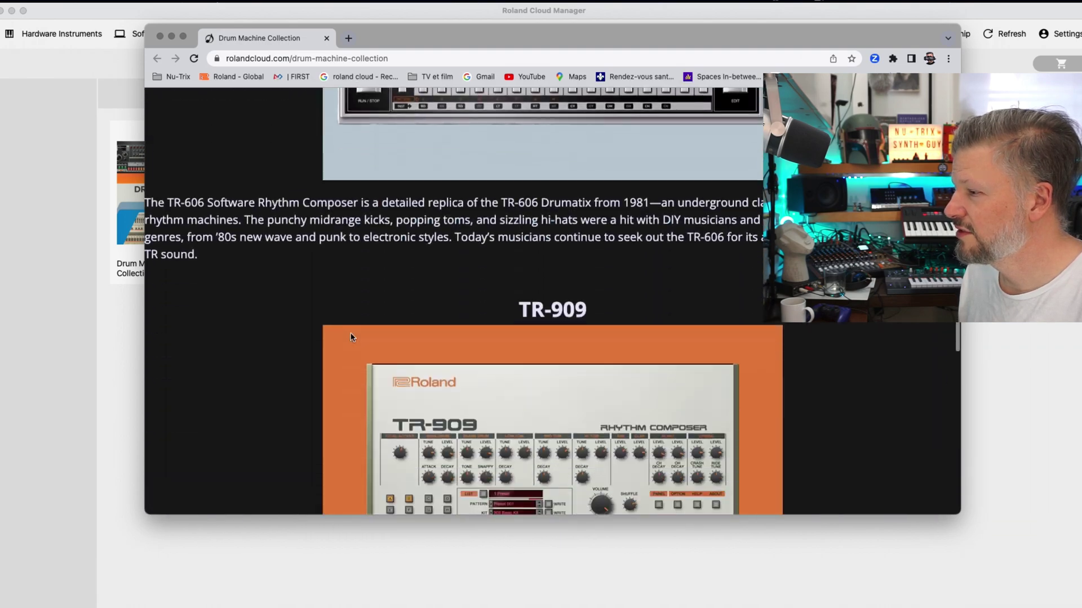
{"action": "scroll", "coordinate": [351, 337], "scroll_direction": "down", "scroll_amount": 15}
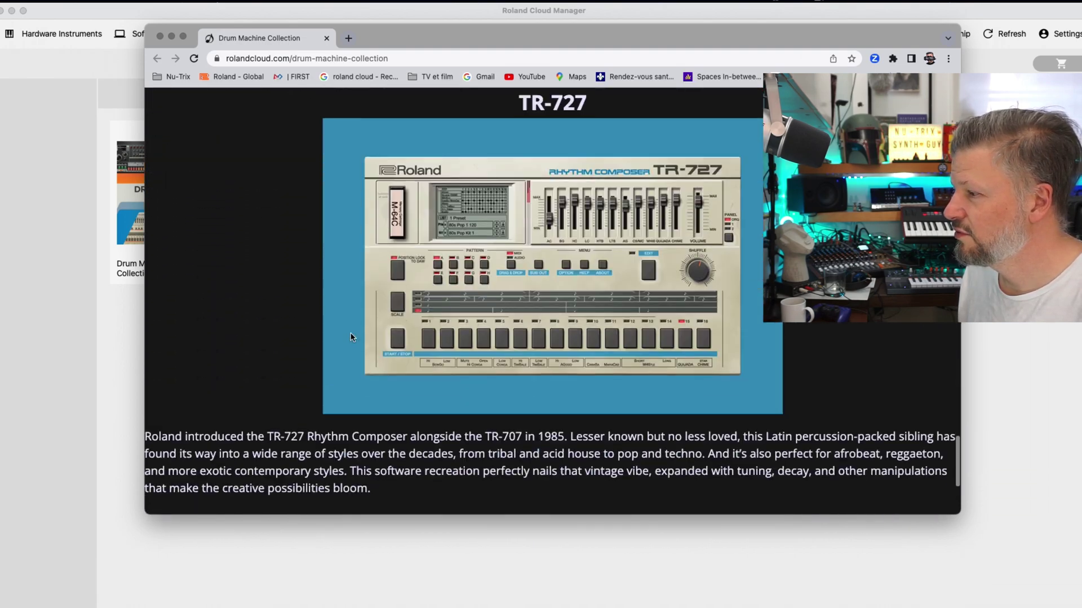
{"action": "scroll", "coordinate": [350, 337], "scroll_direction": "down", "scroll_amount": 5}
{"action": "scroll", "coordinate": [350, 336], "scroll_direction": "up", "scroll_amount": 20}
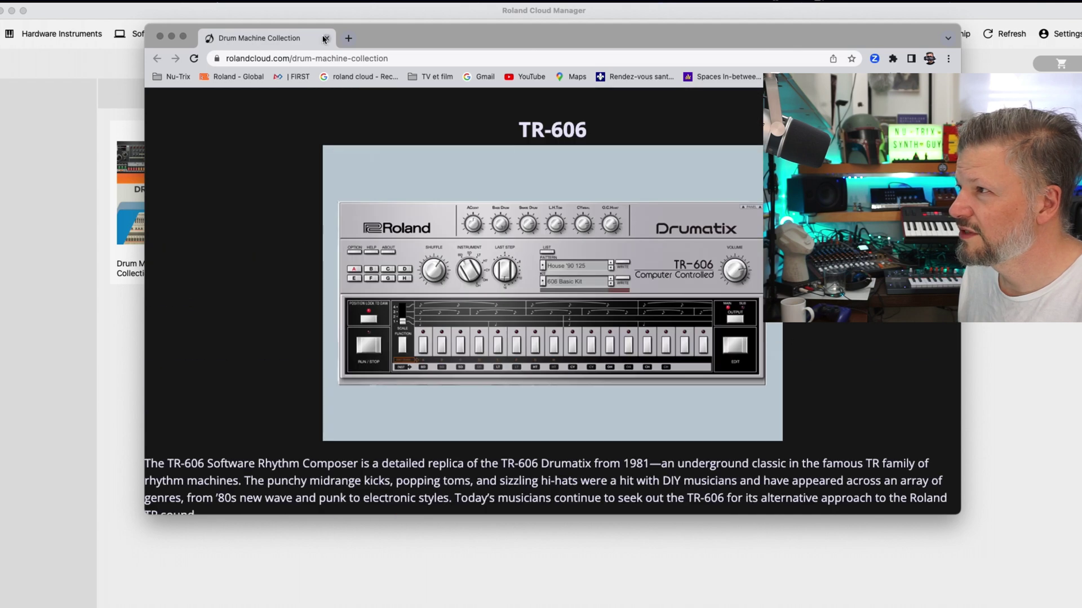
{"action": "left_click", "coordinate": [325, 39]}
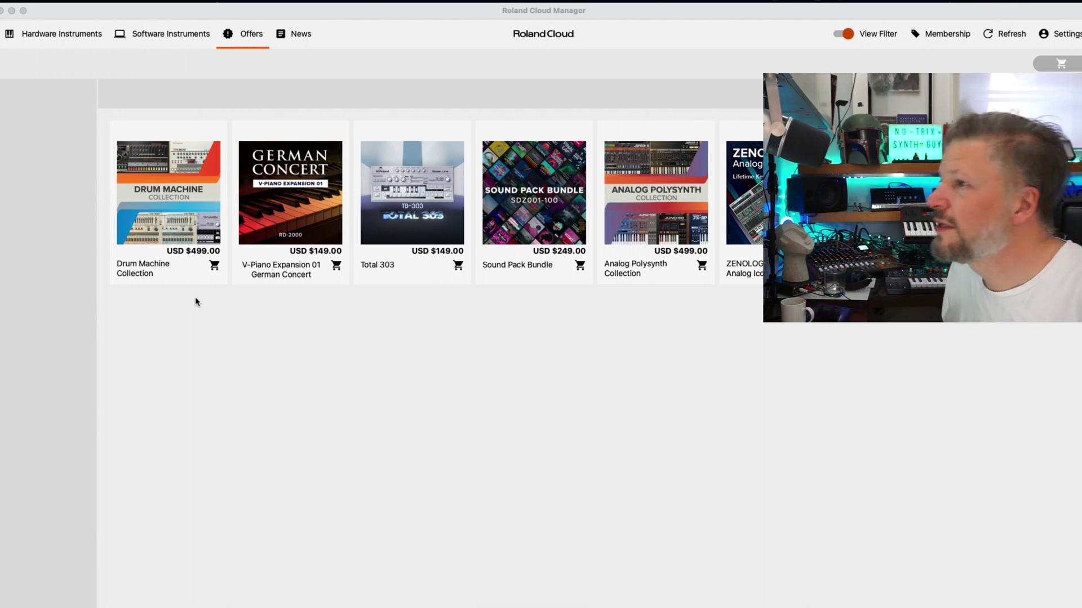
Step: List the SH-101 plug-in at USD 99.00 for the SYSTEM hardware synths
{"action": "left_click", "coordinate": [56, 36]}
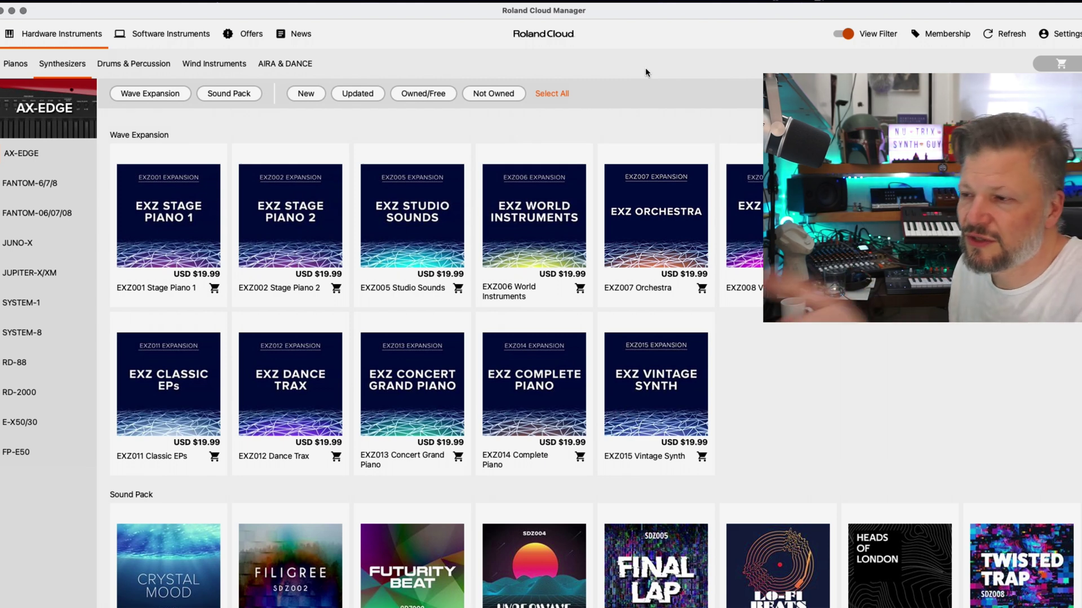
{"action": "left_click", "coordinate": [25, 332]}
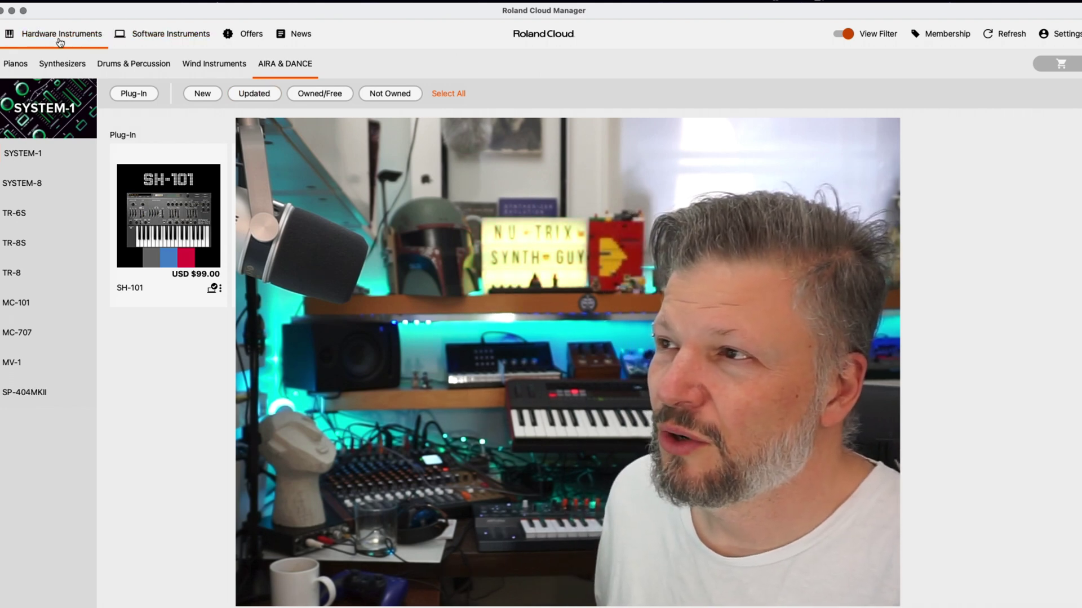
{"action": "left_click", "coordinate": [46, 40]}
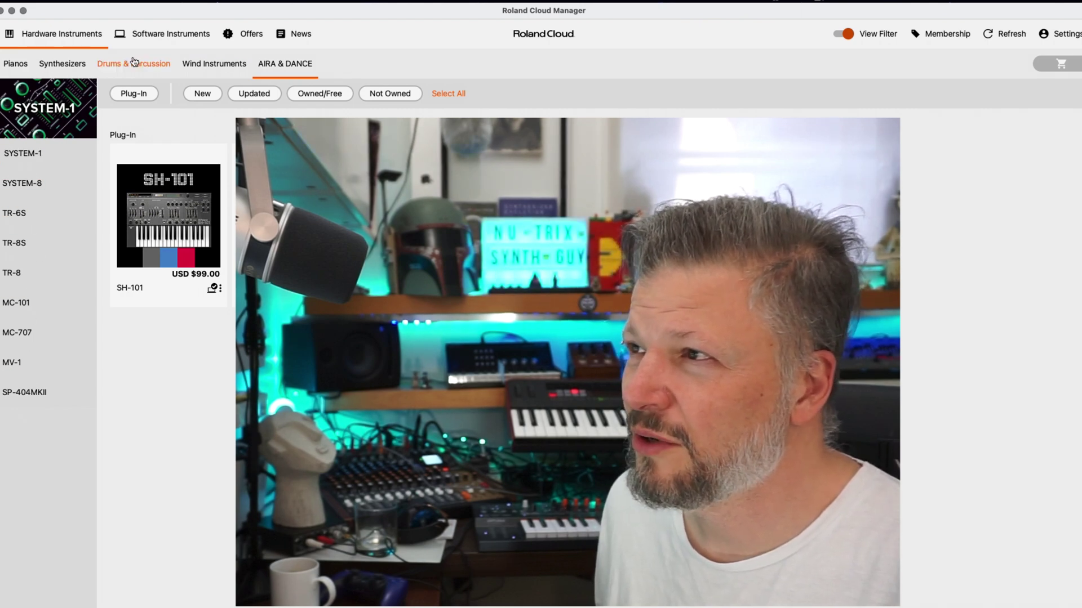
{"action": "left_click", "coordinate": [141, 36]}
{"action": "left_click", "coordinate": [25, 61]}
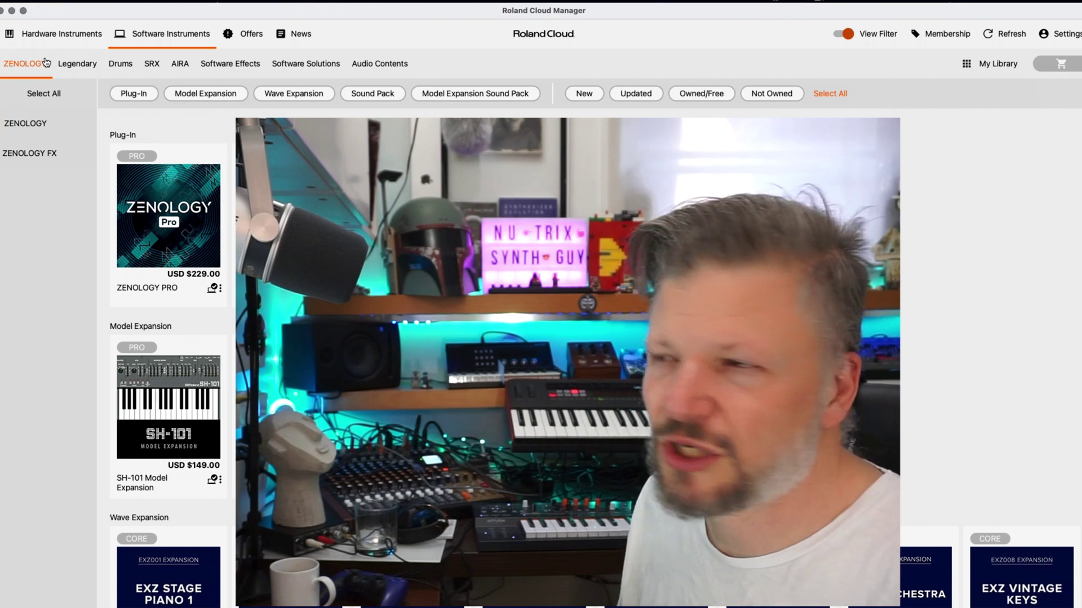
{"action": "left_click", "coordinate": [66, 40]}
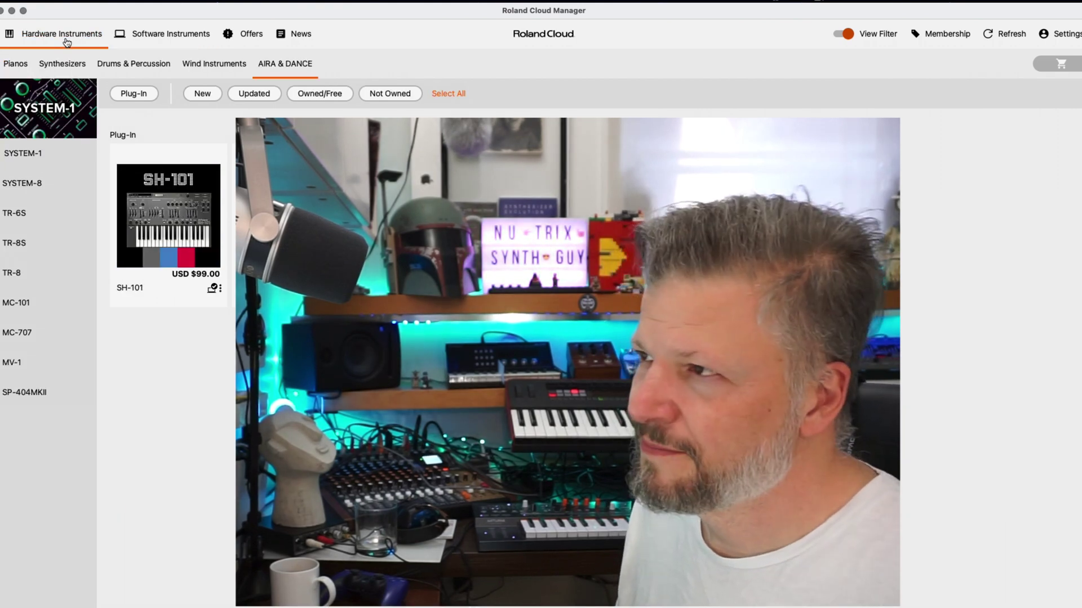